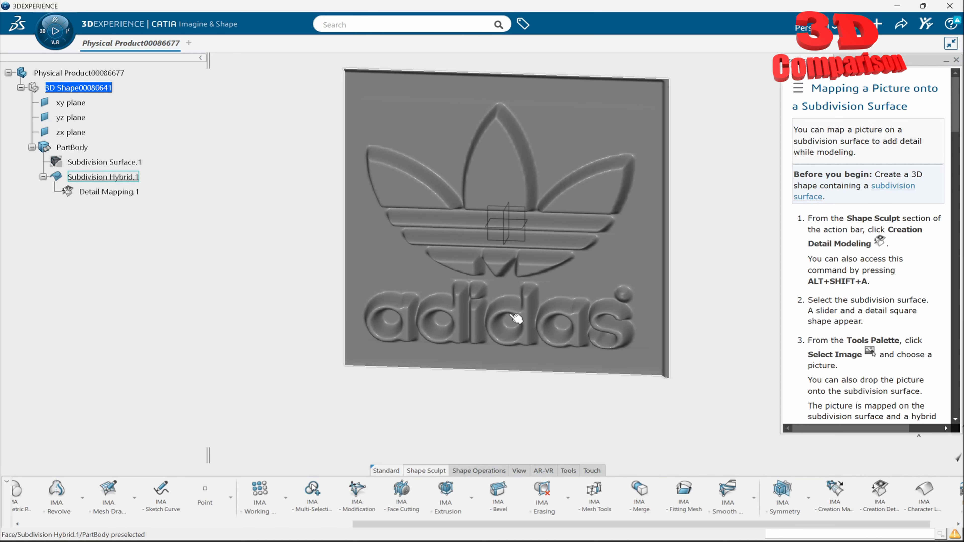
middle_click_drag(572, 384, 527, 378)
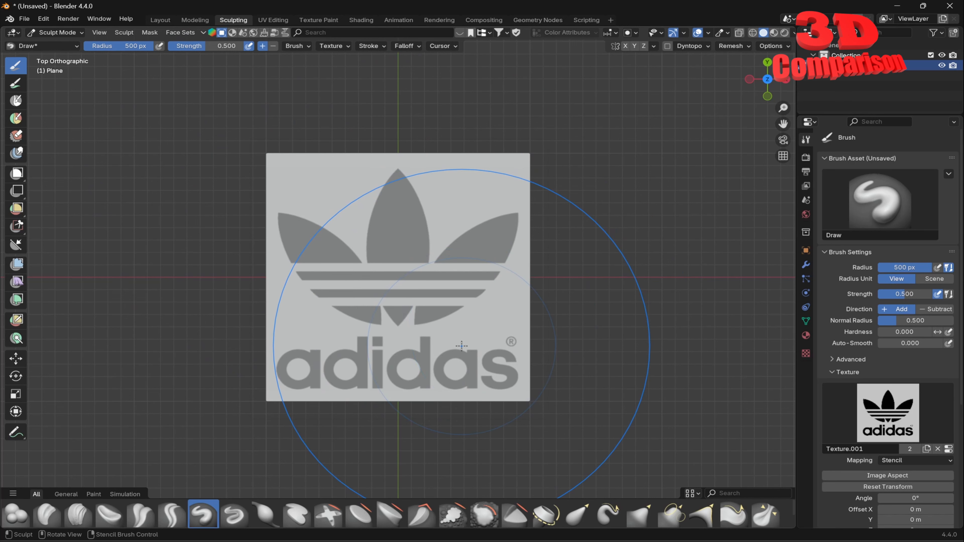
Switch to Blender and try stamping the adidas stencil onto the plane with the Draw brush, then undo the stroke.
mouse_move(461, 345)
left_mouse_down()
mouse_move(353, 338)
mouse_move(308, 349)
mouse_move(473, 365)
mouse_move(497, 349)
left_mouse_up()
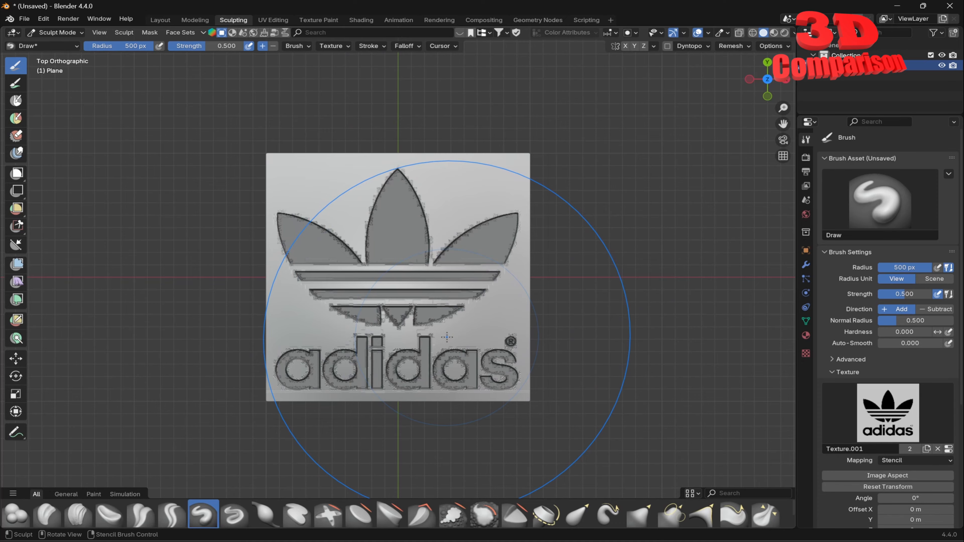
middle_click_drag(463, 331, 538, 273)
key("s")
mouse_move(552, 226)
middle_mouse_down()
mouse_move(535, 251)
mouse_move(541, 288)
mouse_move(492, 317)
middle_mouse_up()
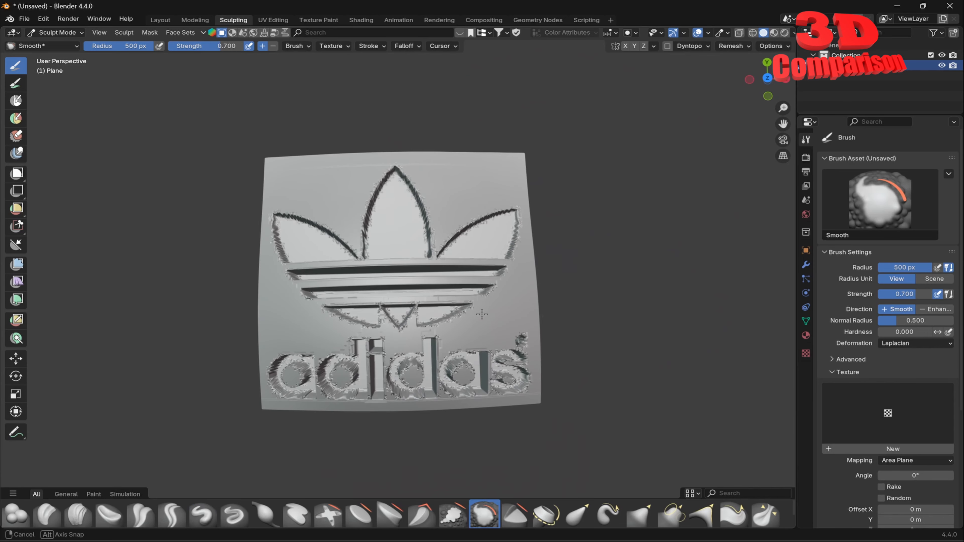
key("ctrl+z")
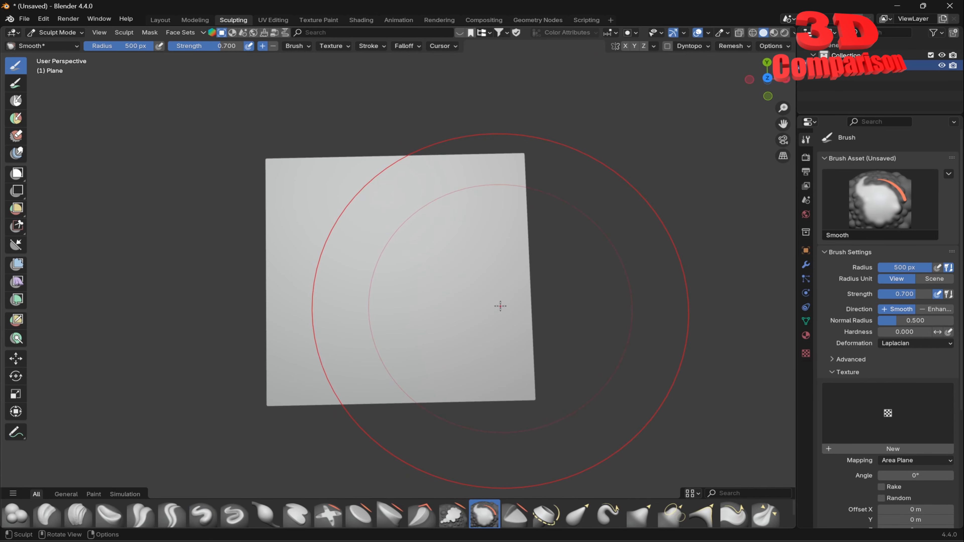
Stamp the adidas stencil texture onto the plane from the top view with the Draw brush.
left_click(767, 78)
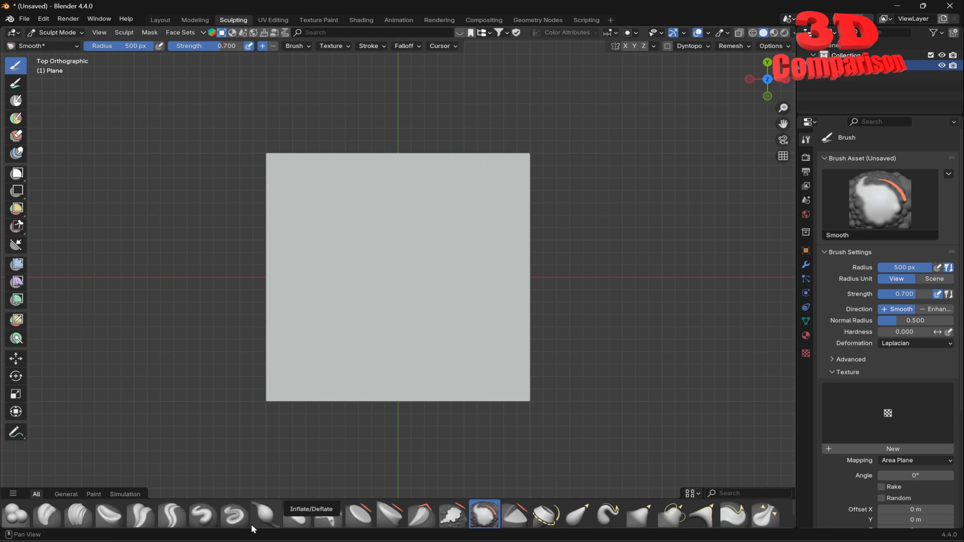
left_click(229, 523)
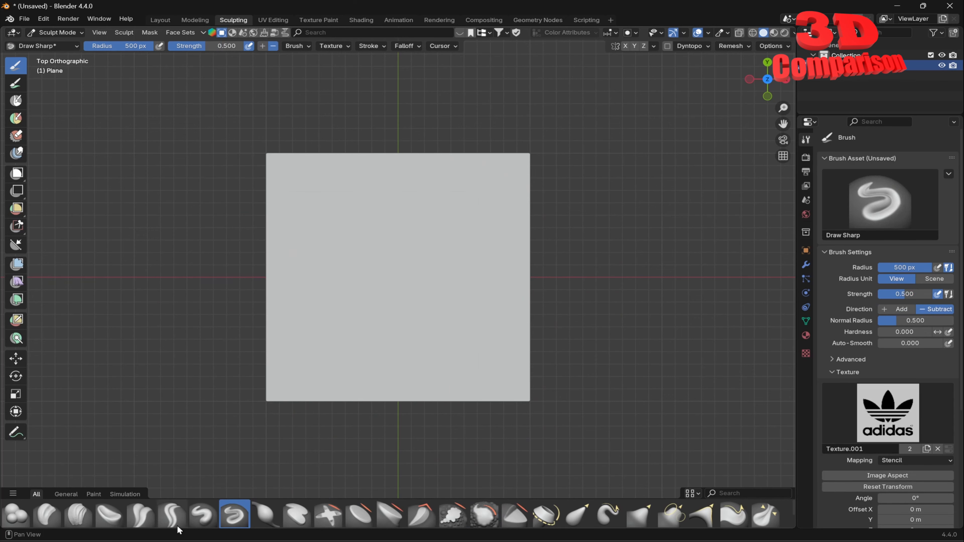
left_click(203, 515)
mouse_move(409, 298)
left_mouse_down()
mouse_move(418, 304)
mouse_move(398, 284)
mouse_move(322, 322)
mouse_move(518, 329)
mouse_move(512, 350)
mouse_move(342, 330)
mouse_move(372, 198)
mouse_move(482, 207)
mouse_move(399, 357)
mouse_move(408, 355)
left_mouse_up()
mouse_move(447, 326)
middle_mouse_down()
mouse_move(493, 284)
mouse_move(504, 255)
mouse_move(322, 205)
middle_mouse_up()
key("s")
scroll(479, 287, "up", 5)
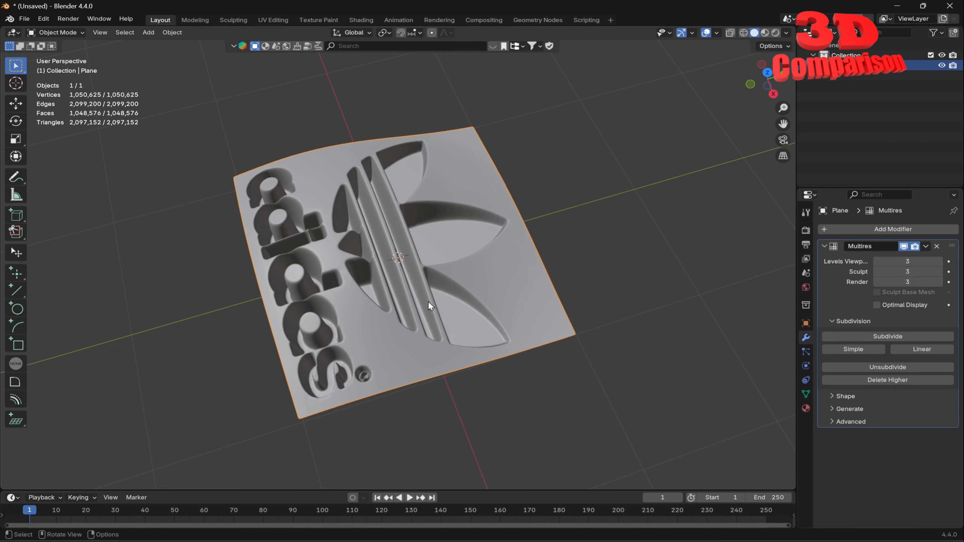
Apply Shade Auto Smooth to the sculpted adidas plane.
mouse_move(428, 301)
middle_mouse_down()
mouse_move(507, 270)
mouse_move(435, 241)
middle_mouse_up()
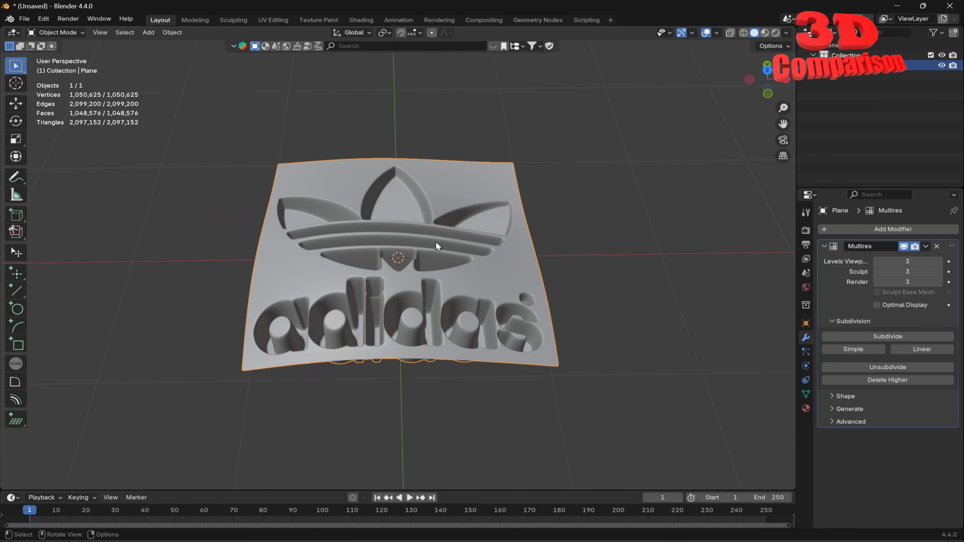
scroll(431, 241, "up", 5)
right_click(416, 235)
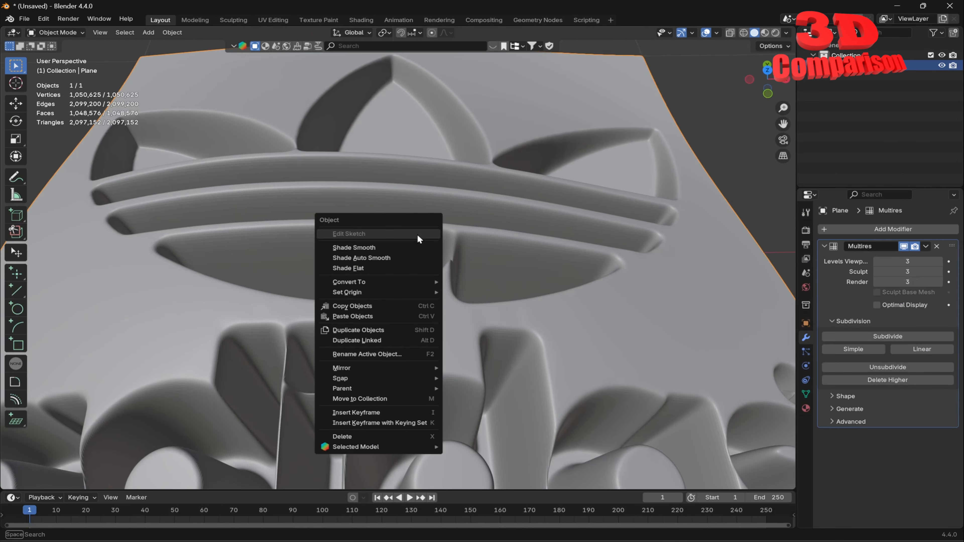
left_click(376, 259)
middle_click_drag(474, 261, 468, 312)
scroll(574, 268, "down", 6)
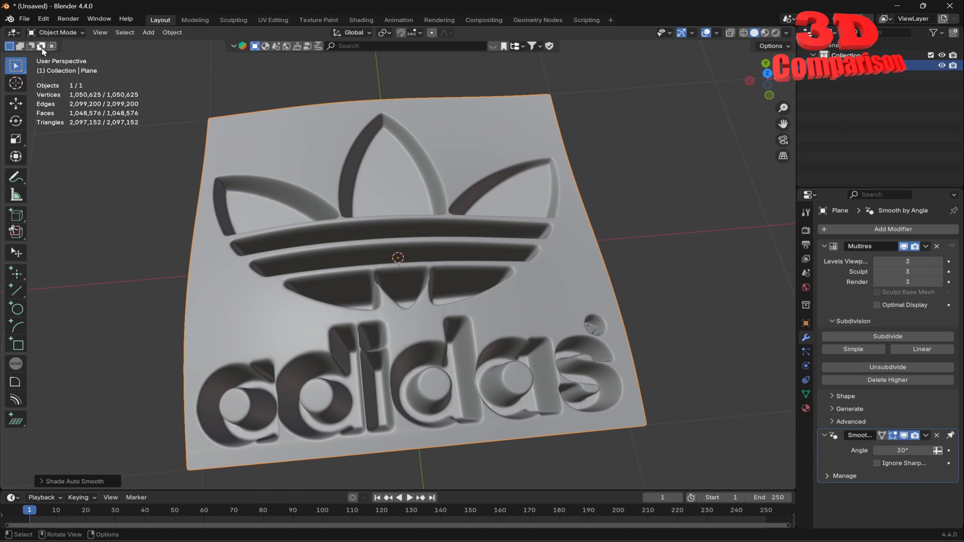
Show the wireframe overlay on the sculpted plane and examine the mesh density around the logo grooves.
middle_click_drag(372, 218, 457, 180)
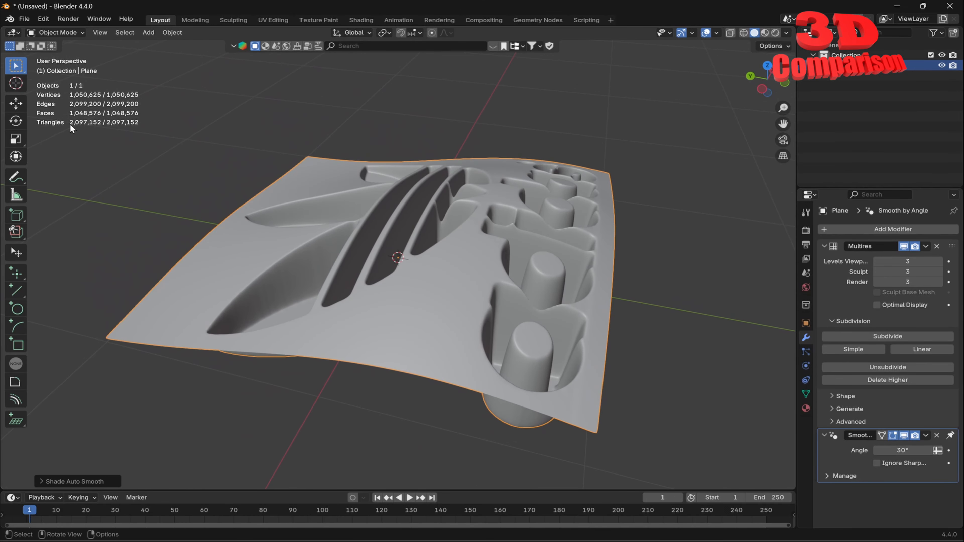
scroll(337, 278, "up", 5)
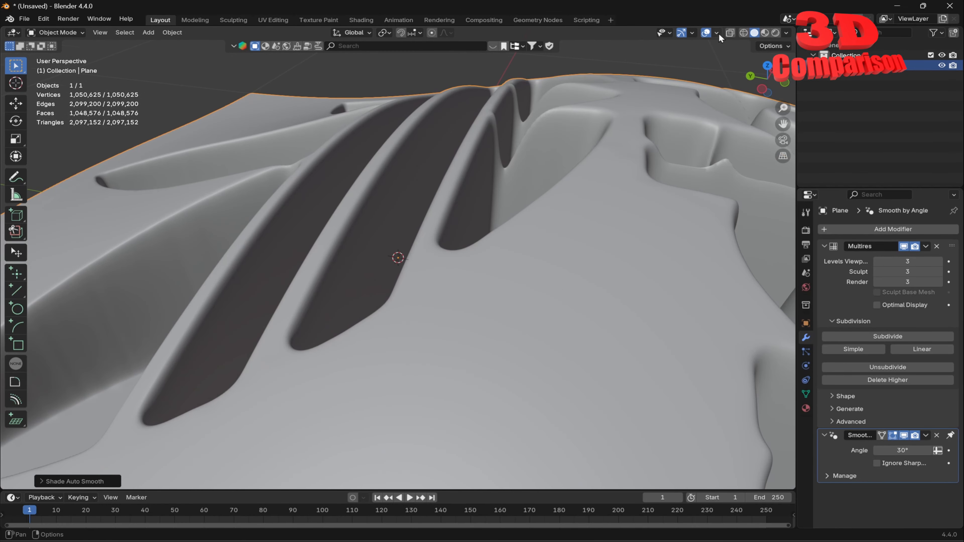
left_click(716, 34)
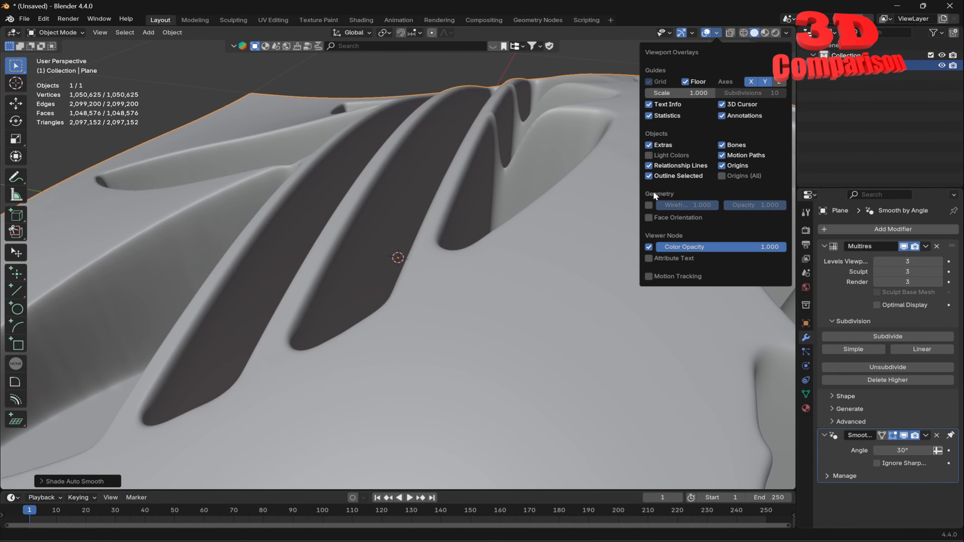
left_click(649, 205)
scroll(519, 238, "up", 8)
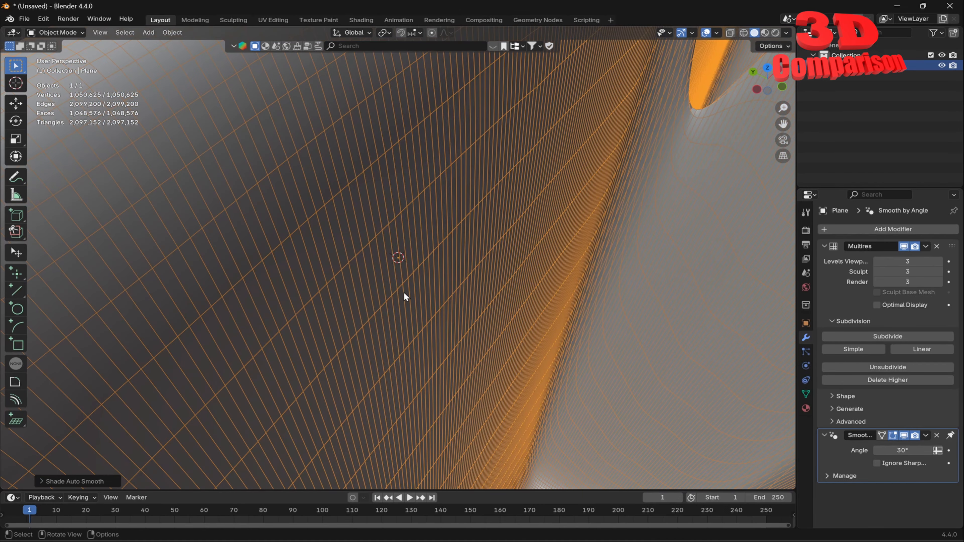
scroll(372, 261, "down", 10)
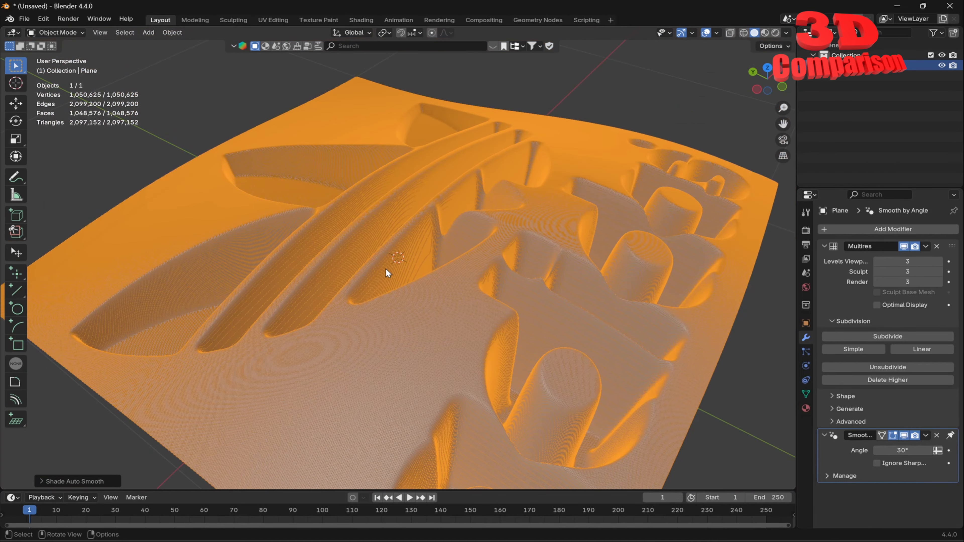
mouse_move(385, 268)
middle_mouse_down()
mouse_move(523, 269)
mouse_move(640, 165)
middle_mouse_up()
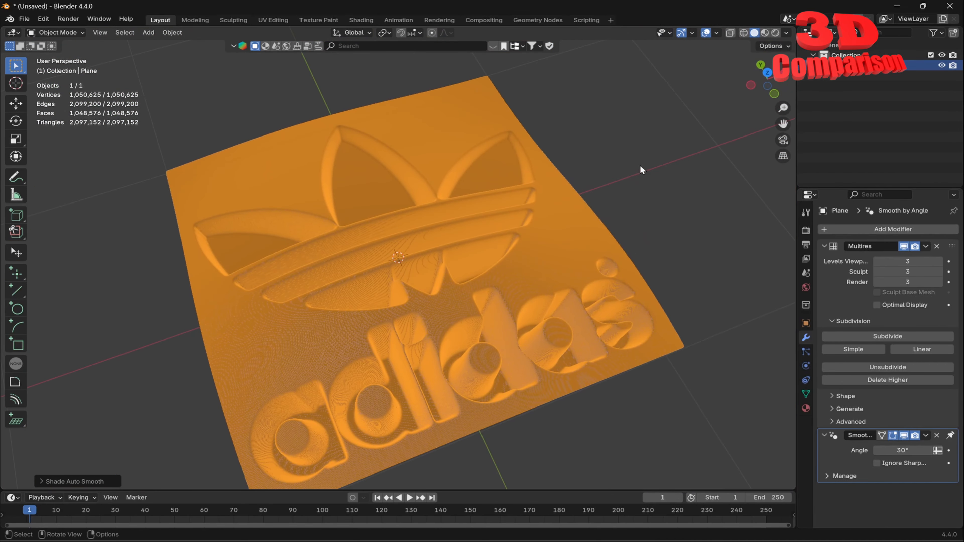
Examine the plane's base mesh in Edit Mode and return to Object Mode.
left_click(718, 32)
key("Tab")
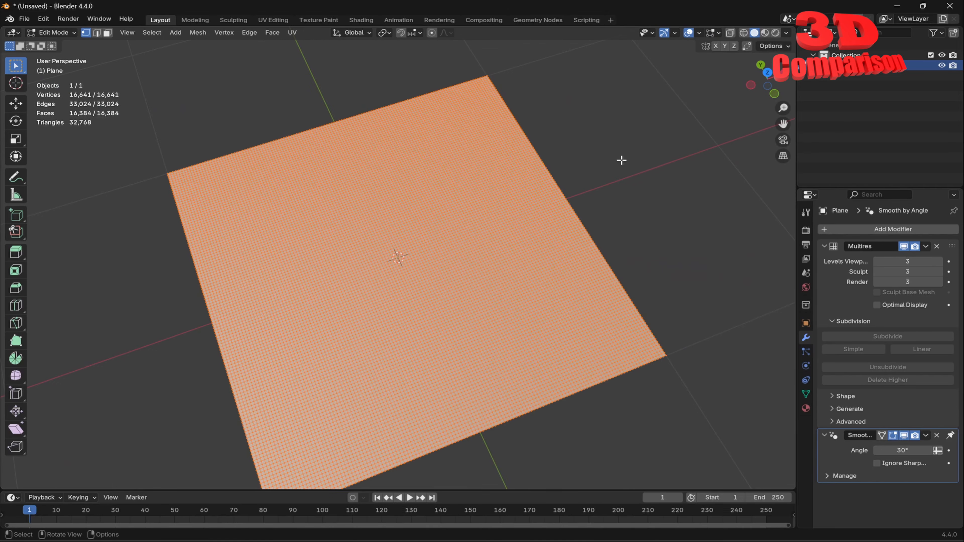
mouse_move(619, 201)
middle_mouse_down()
mouse_move(546, 194)
mouse_move(487, 208)
middle_mouse_up()
key("Tab")
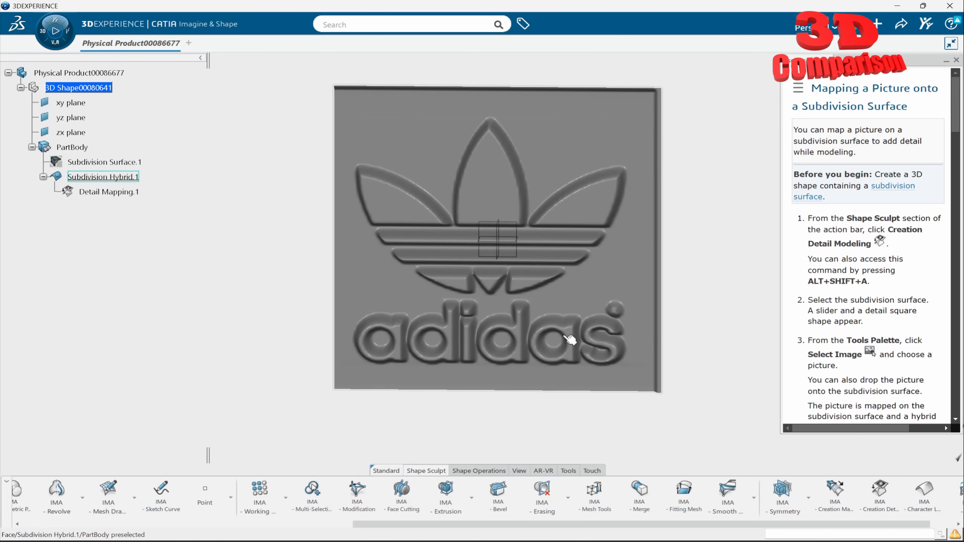
Switch to CATIA, start a new Imagine & Shape model in a new tab and close the picture-mapping help window.
middle_click_drag(577, 264, 527, 204)
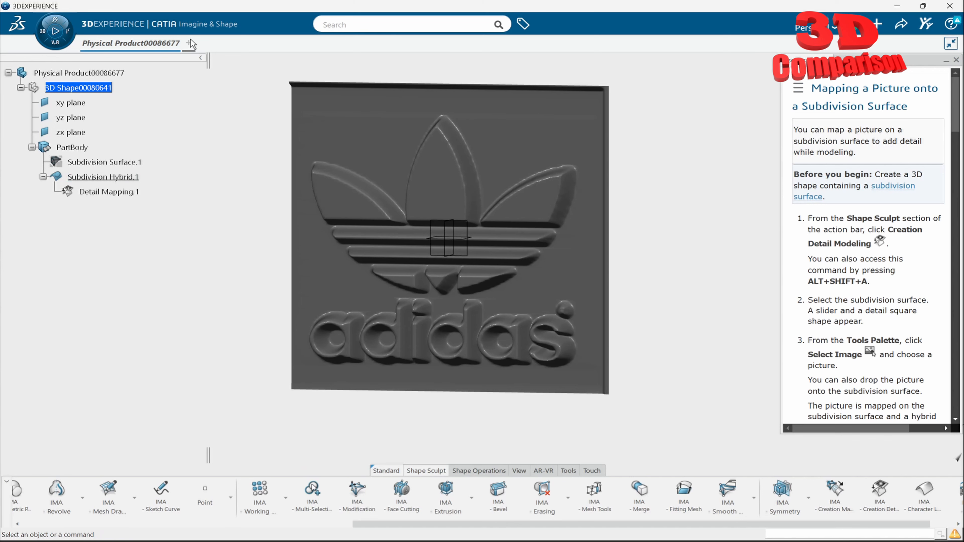
left_click(188, 43)
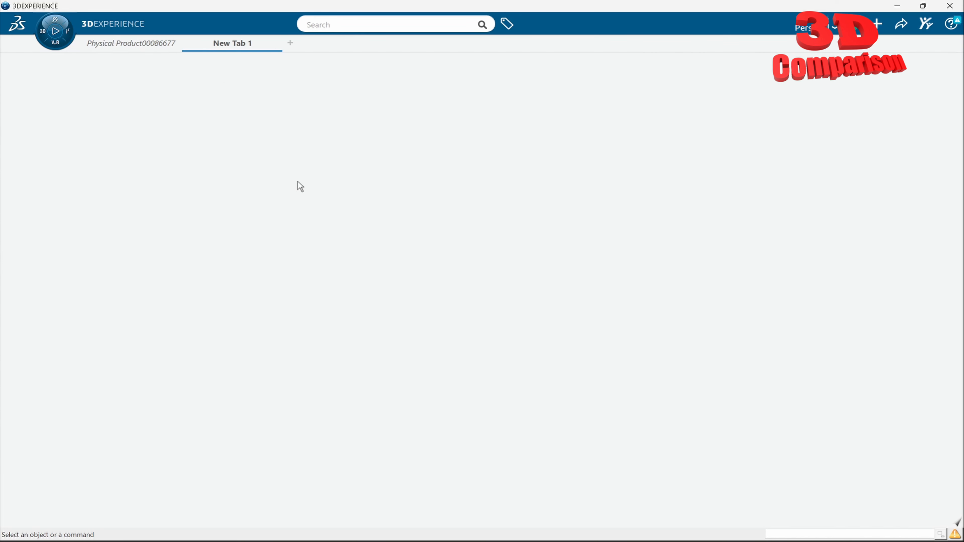
left_click(51, 40)
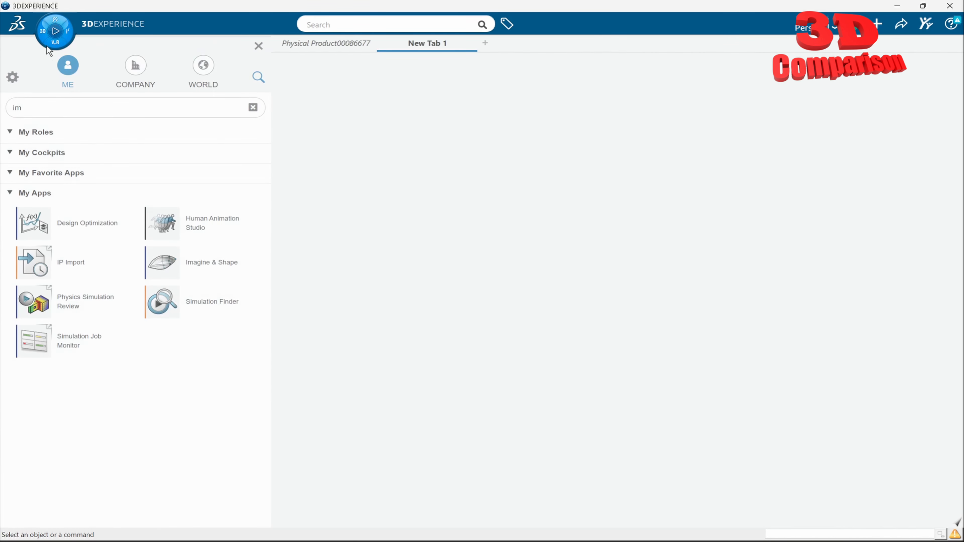
left_click(213, 270)
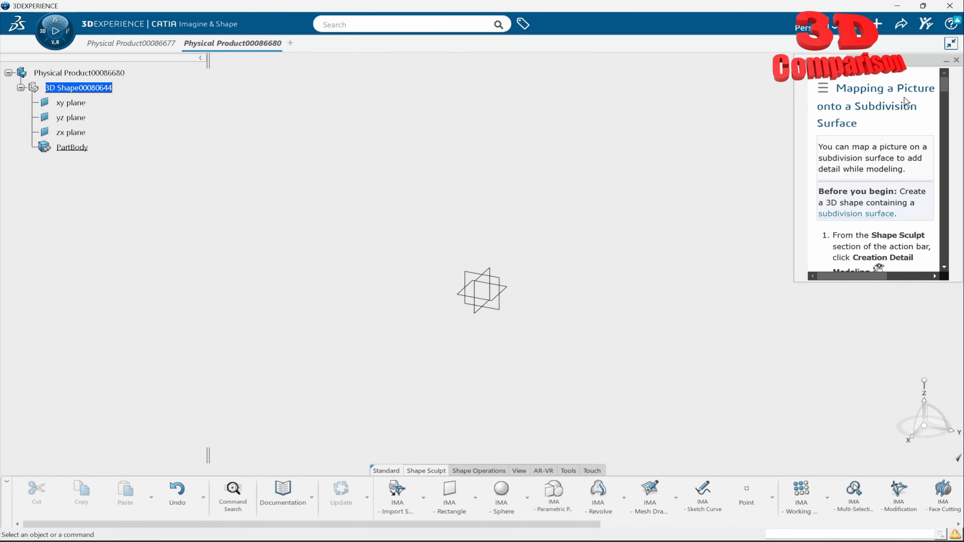
left_click(956, 62)
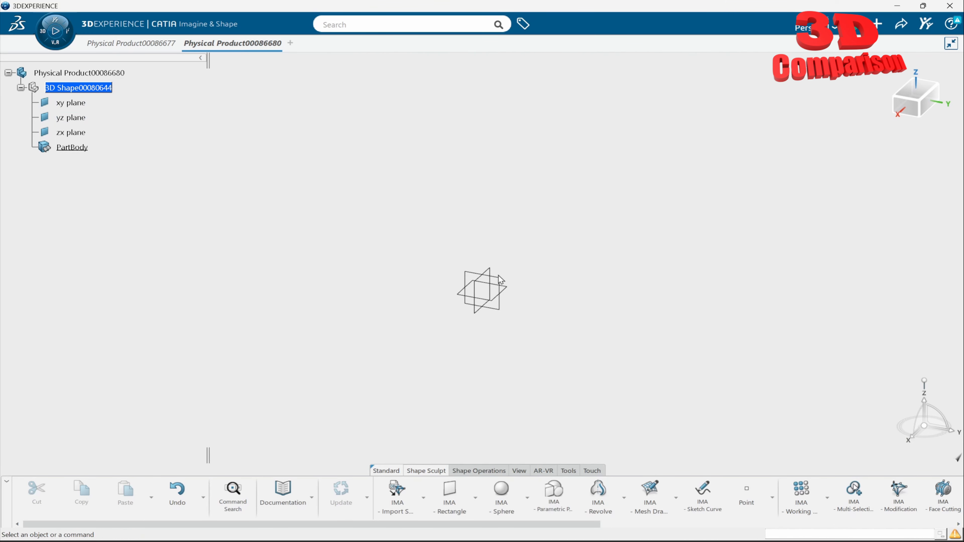
Create a rectangular subdivision surface on the yz plane with the Rectangle command.
left_click(504, 280)
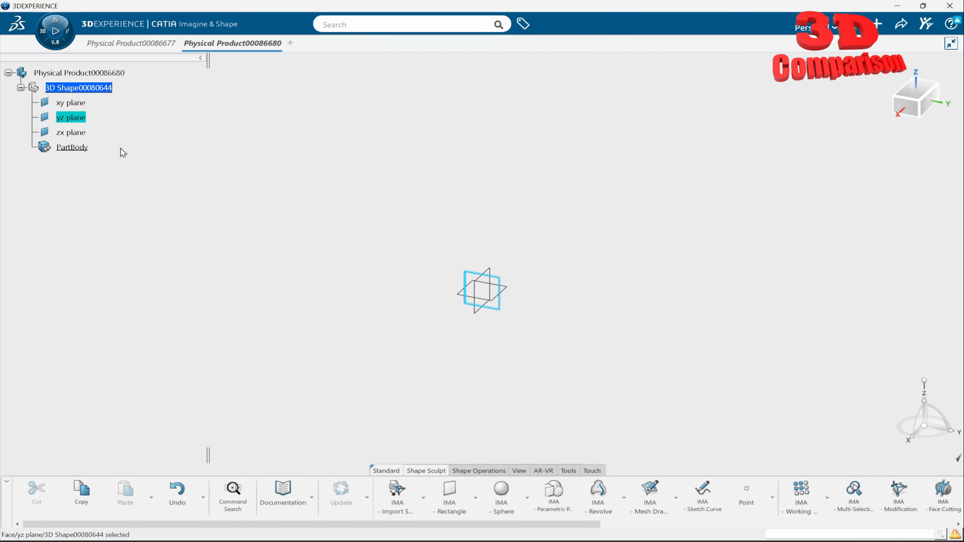
left_click(449, 491)
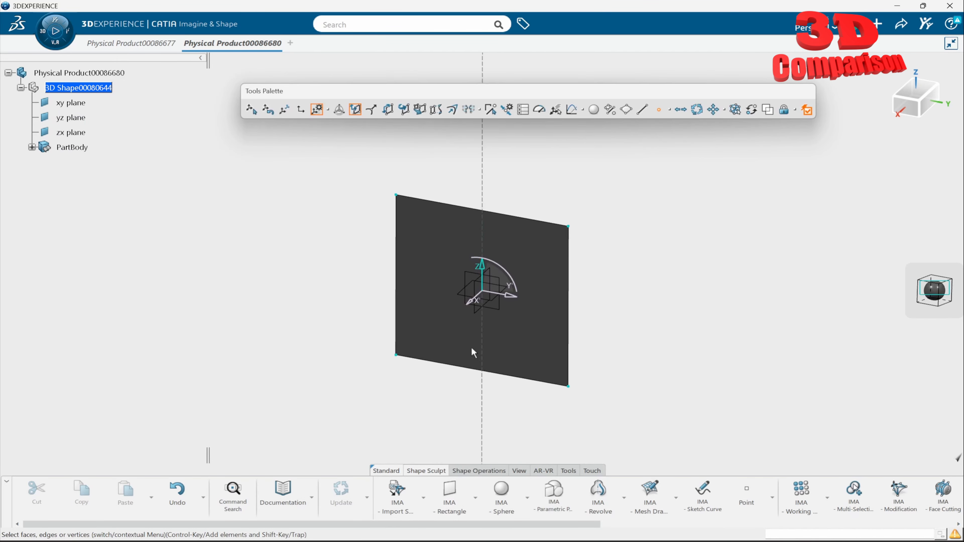
middle_click_drag(451, 358, 555, 274)
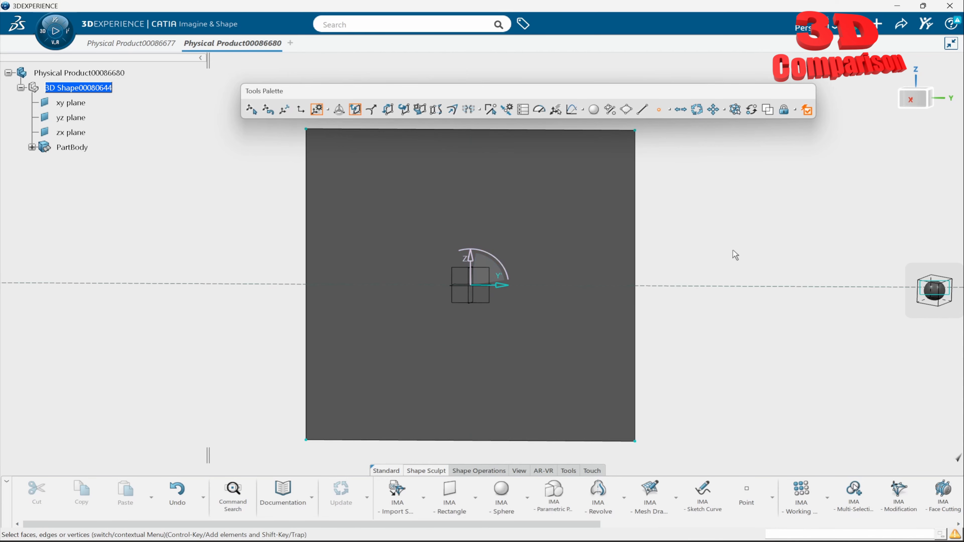
middle_click_drag(732, 251, 417, 245)
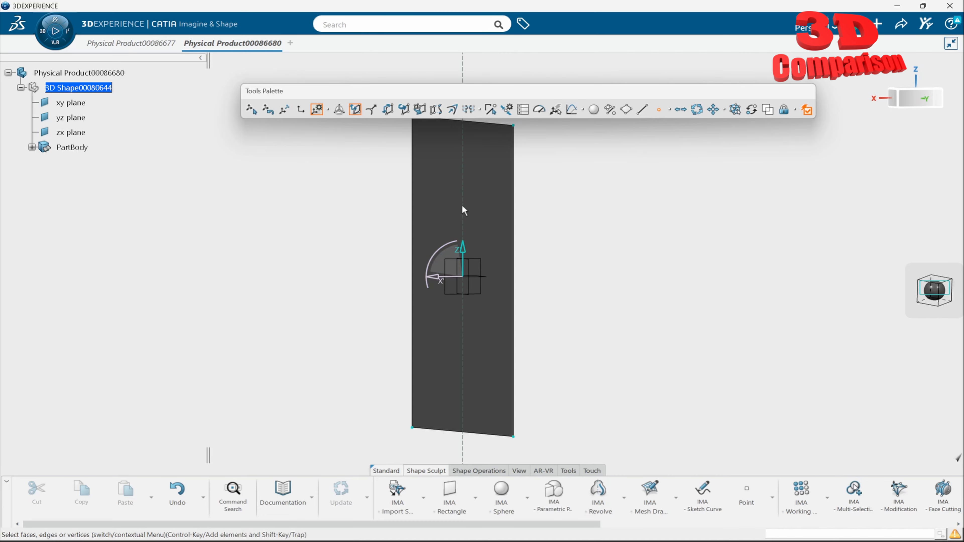
middle_click_drag(462, 206, 695, 206)
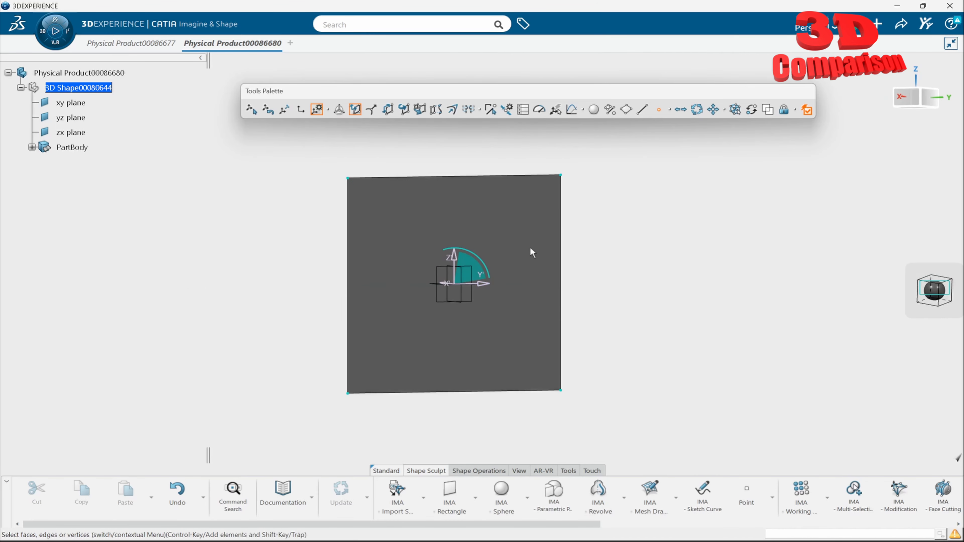
middle_click_drag(530, 249, 551, 312)
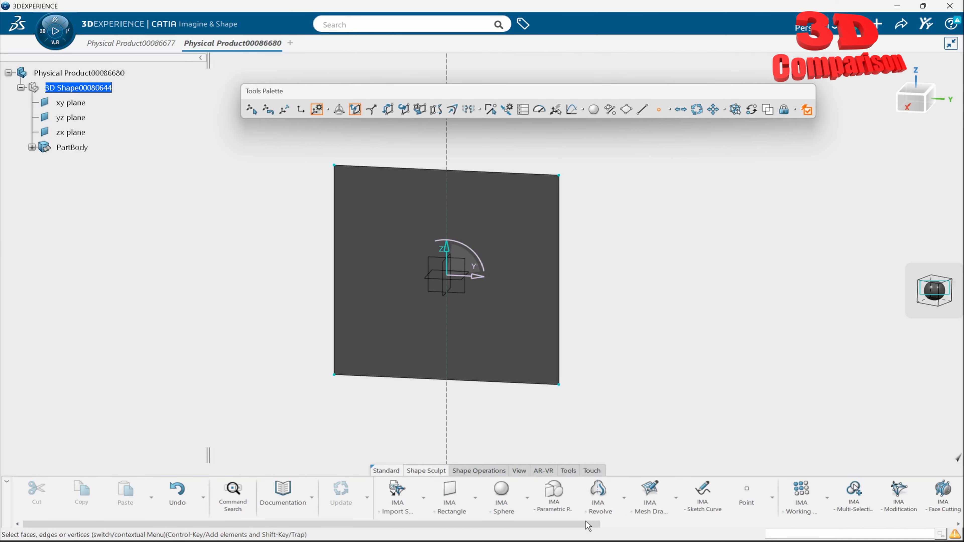
Place a detail square on the side edge of the rectangular surface using Creation Detail Modeling.
left_click_drag(580, 527, 917, 523)
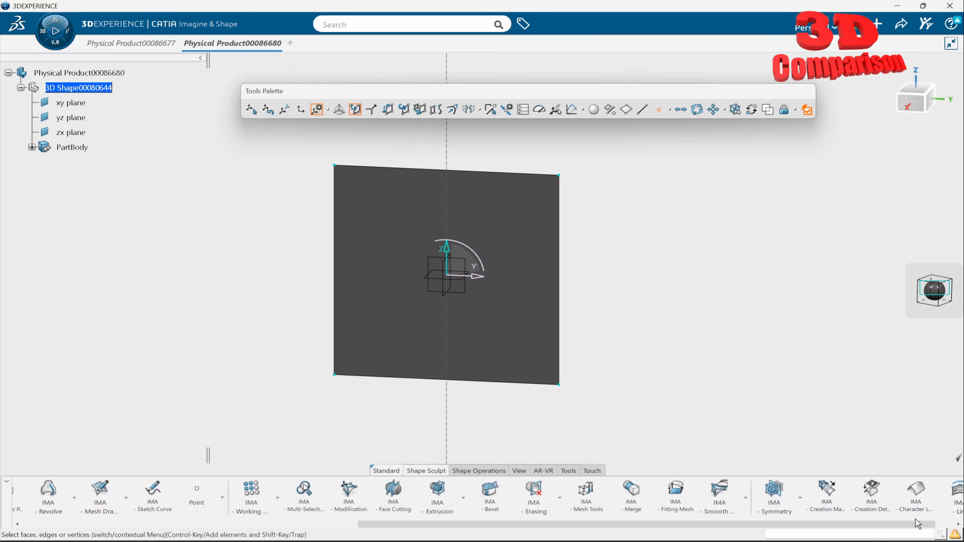
left_click(872, 493)
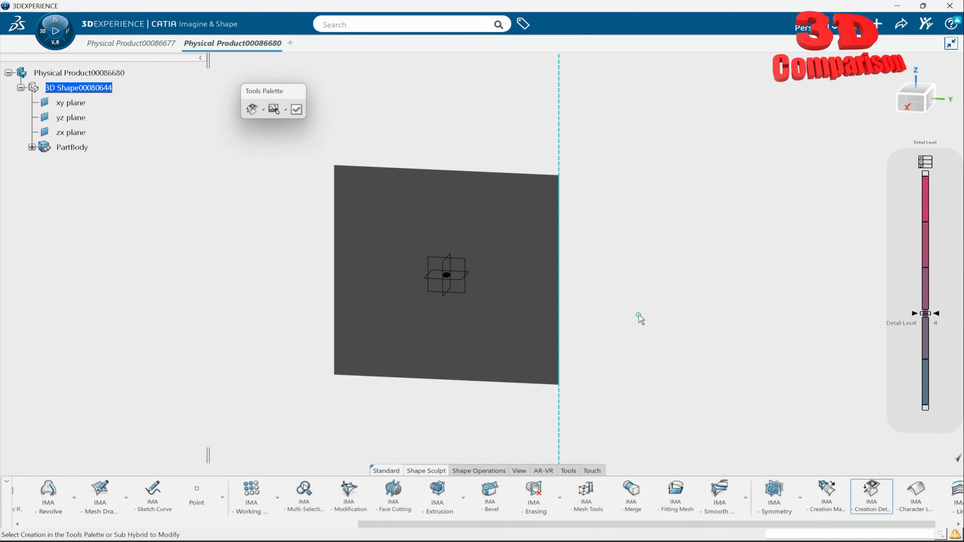
left_click(558, 311)
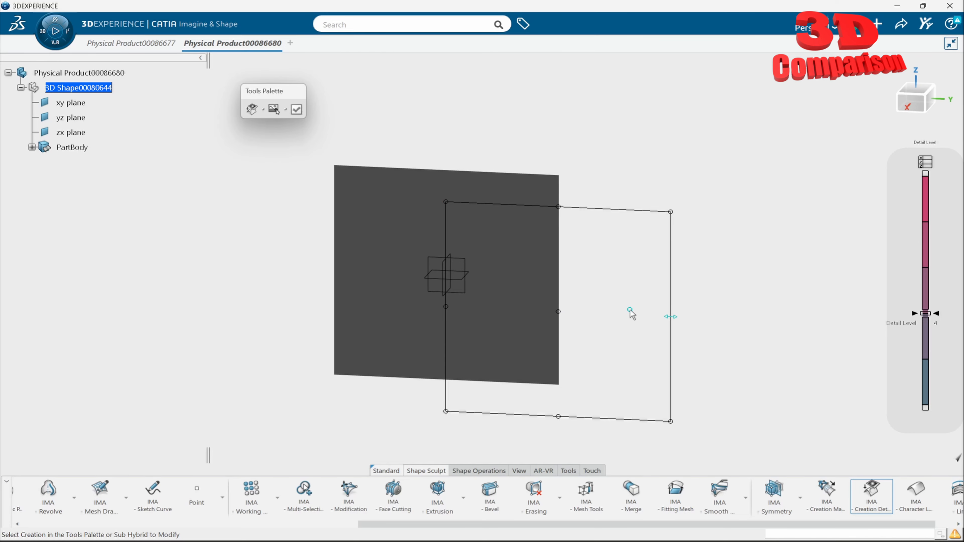
Shrink the detail square and centre it on the rectangular surface, aligned with the surface's edges.
left_click_drag(631, 313, 605, 283)
mouse_move(586, 216)
left_mouse_down()
mouse_move(585, 251)
mouse_move(588, 228)
left_mouse_up()
left_click_drag(650, 307, 626, 251)
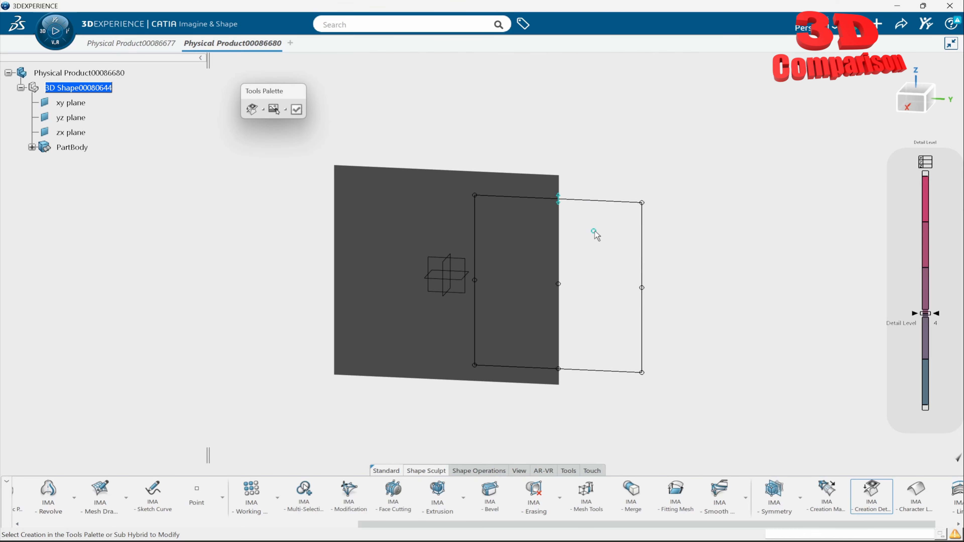
mouse_move(648, 203)
left_mouse_down()
mouse_move(617, 183)
mouse_move(666, 216)
mouse_move(649, 208)
left_mouse_up()
left_click_drag(562, 287, 455, 282)
left_click_drag(542, 205, 536, 194)
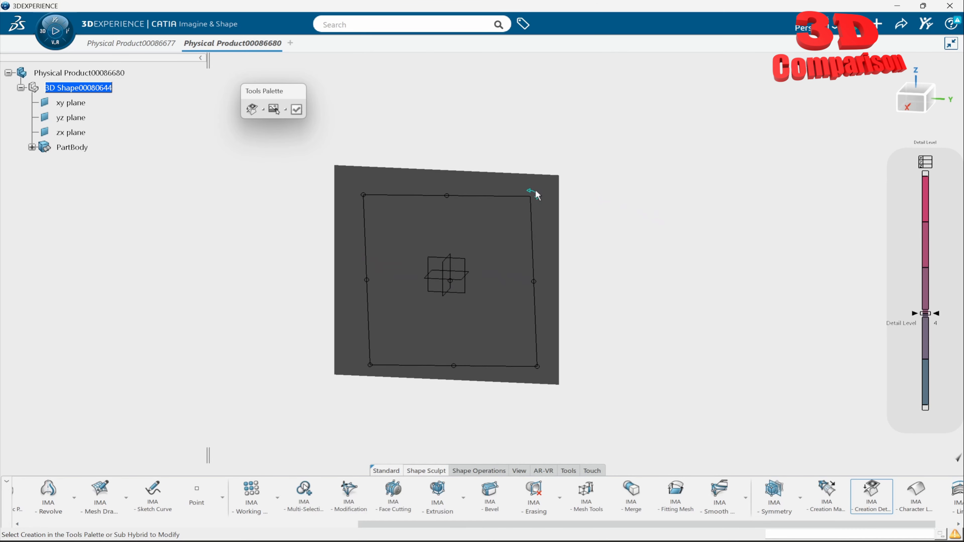
Map the adidas logo image onto the detail square and raise the detail level to 5.
left_click(280, 114)
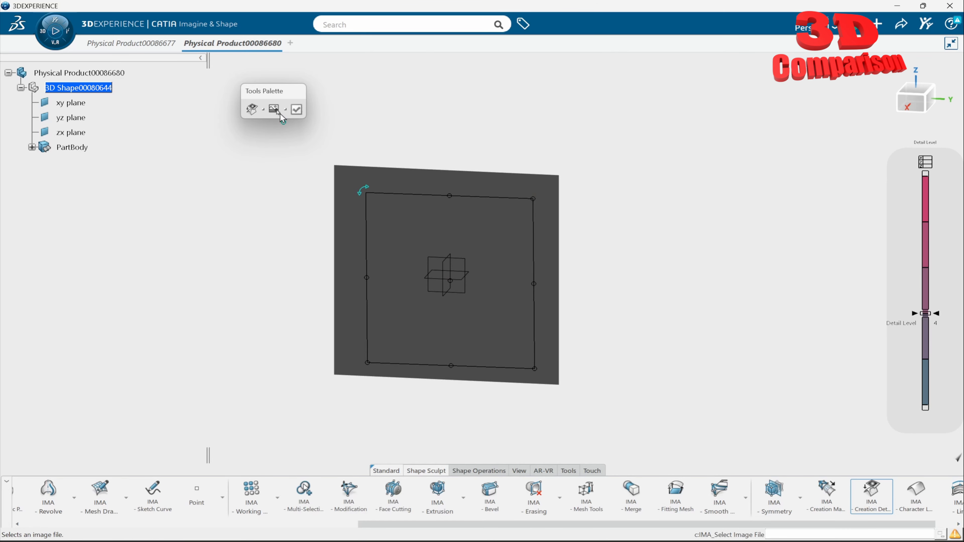
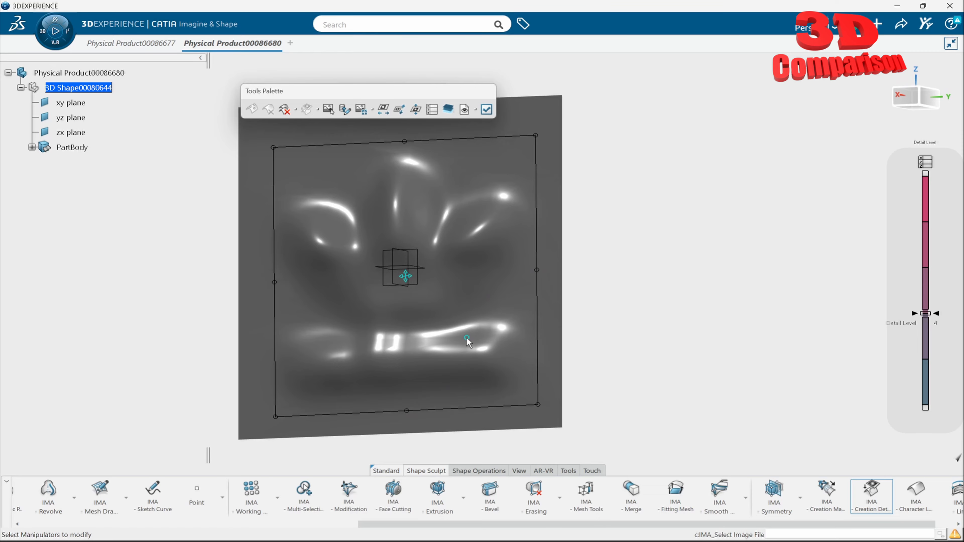
mouse_move(467, 341)
middle_mouse_down()
mouse_move(441, 338)
mouse_move(435, 311)
middle_mouse_up()
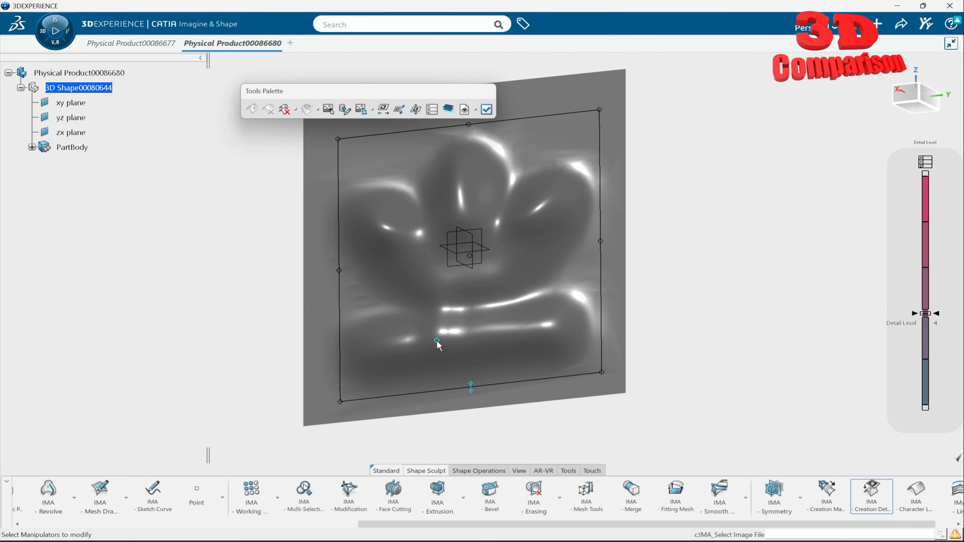
left_click_drag(926, 314, 920, 263)
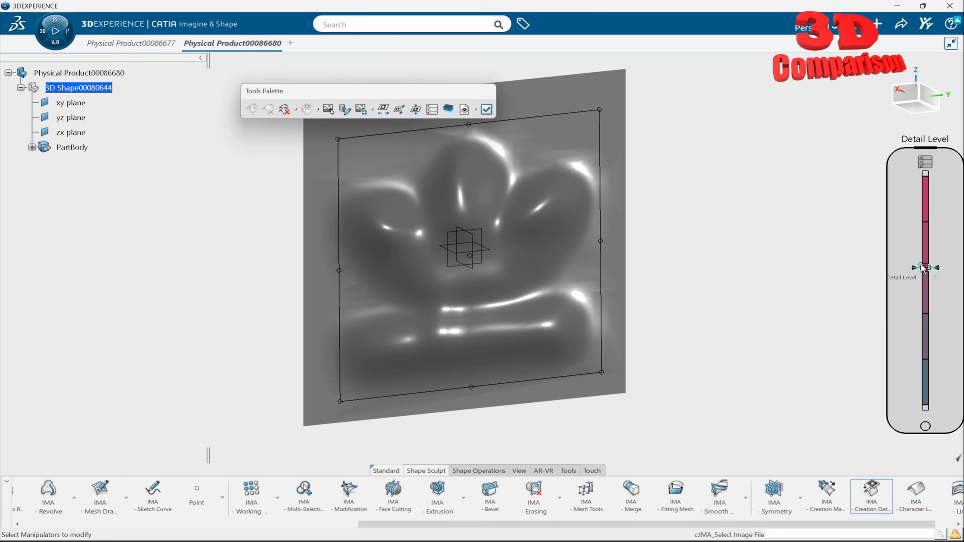
middle_click_drag(538, 299, 484, 280)
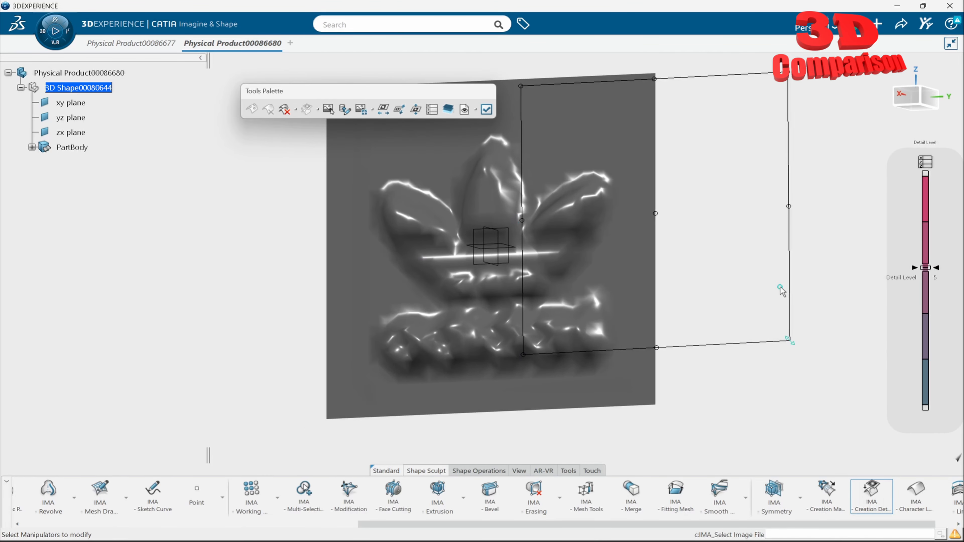
Raise the detail level of the logo emboss to 6, and on to 7, inspecting the relief from several angles.
left_click(930, 230)
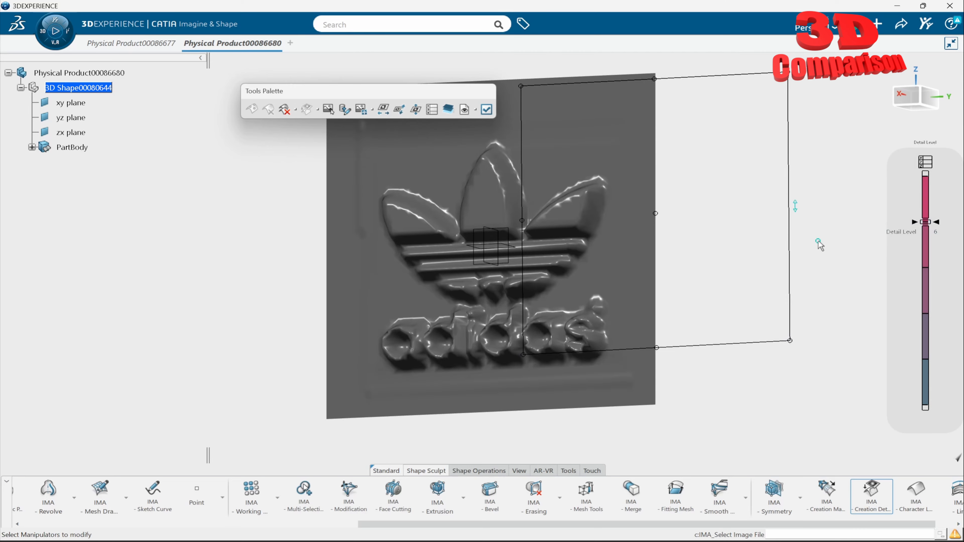
middle_click_drag(662, 270, 639, 307)
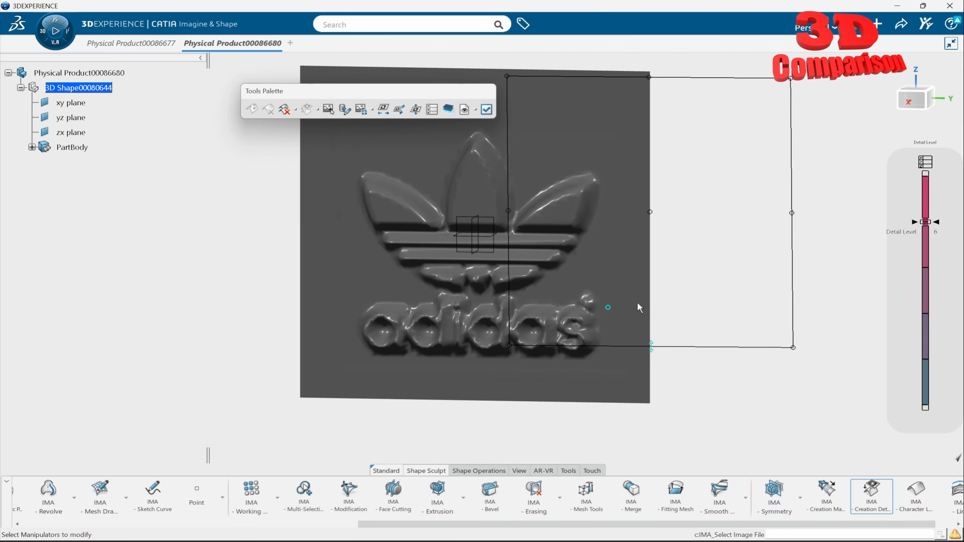
left_click(933, 176)
middle_click_drag(488, 325, 426, 267)
middle_click_drag(496, 251, 497, 278)
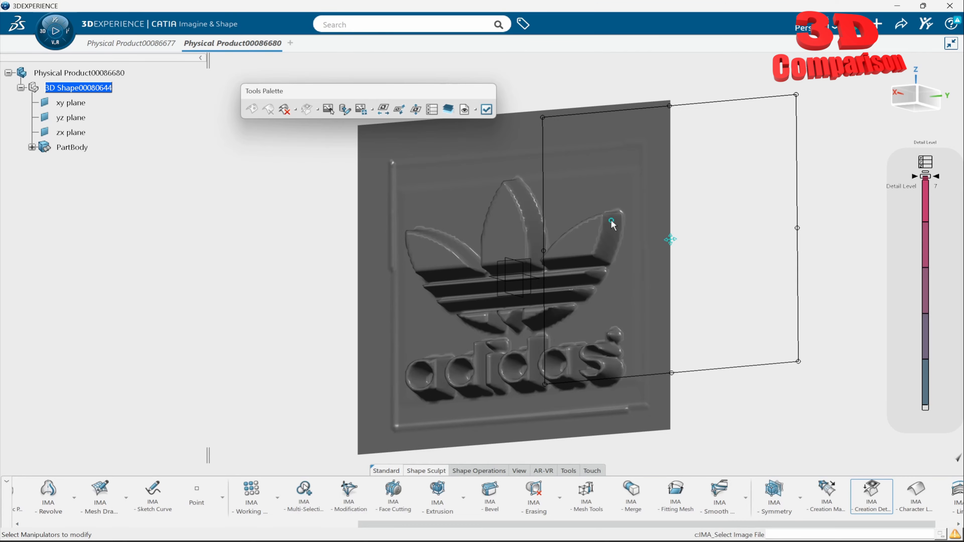
middle_click_drag(698, 377, 584, 324)
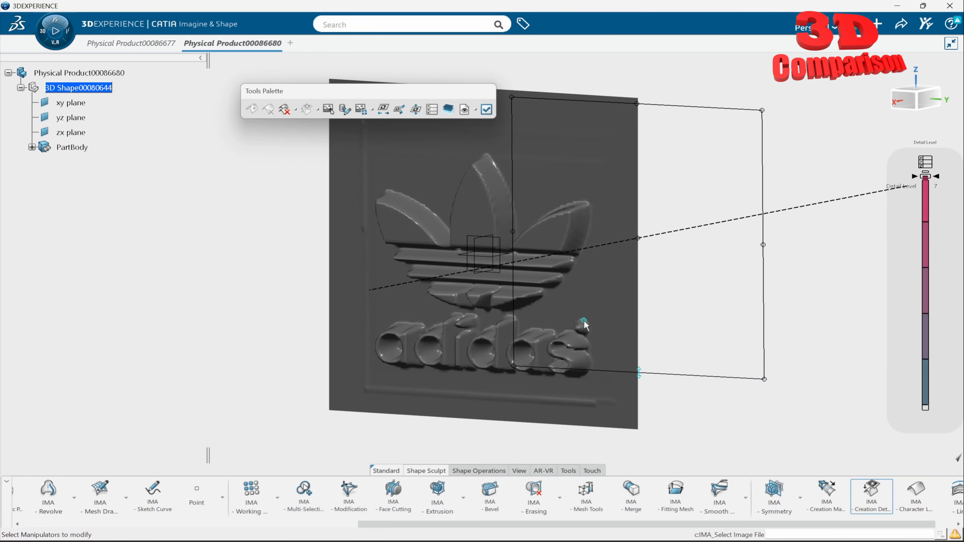
Try to enter a detail level of 8 for the logo emboss.
left_click(926, 163)
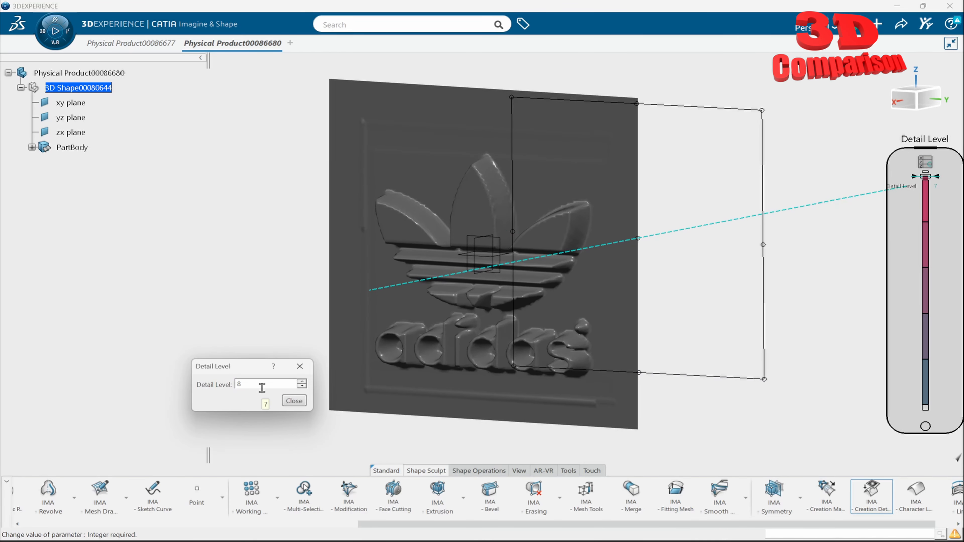
type("8")
key("Return")
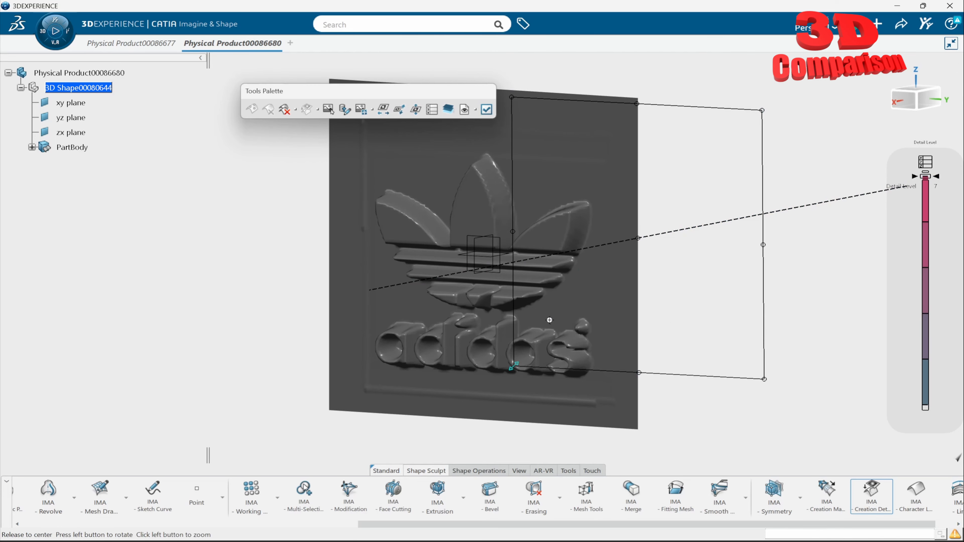
Leave the detail modeling and surface modification commands and inspect the embossed logo surface.
middle_click_drag(552, 322, 641, 294)
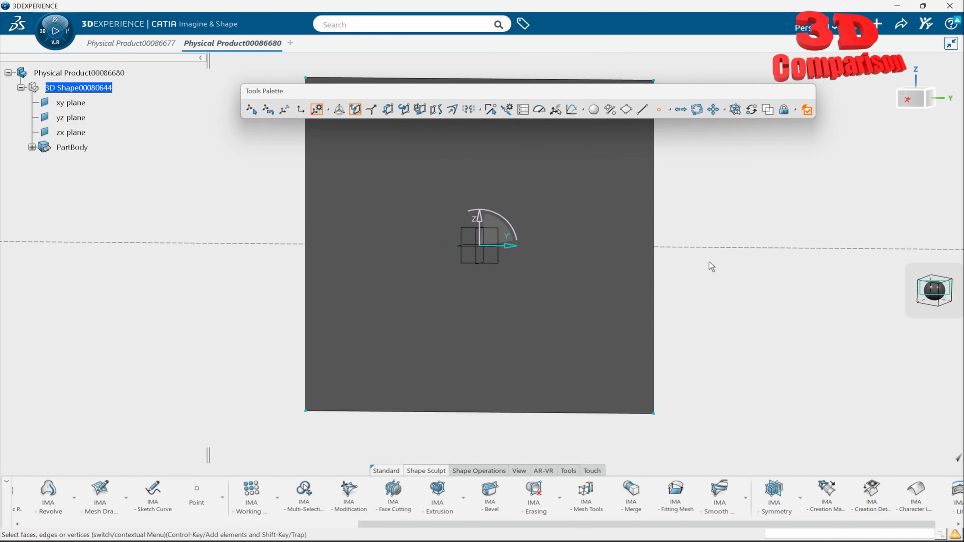
middle_click_drag(701, 267, 582, 303)
key("Escape")
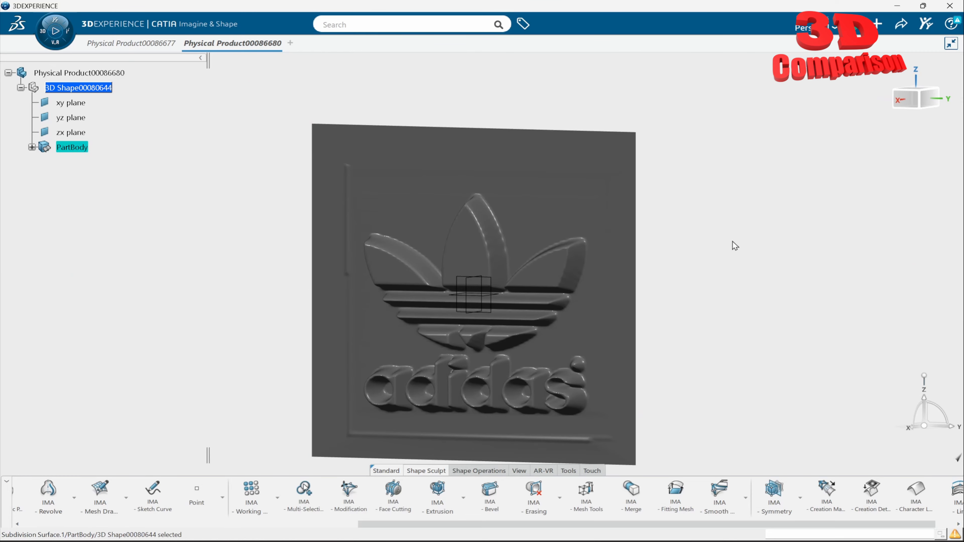
middle_click_drag(491, 316, 506, 280)
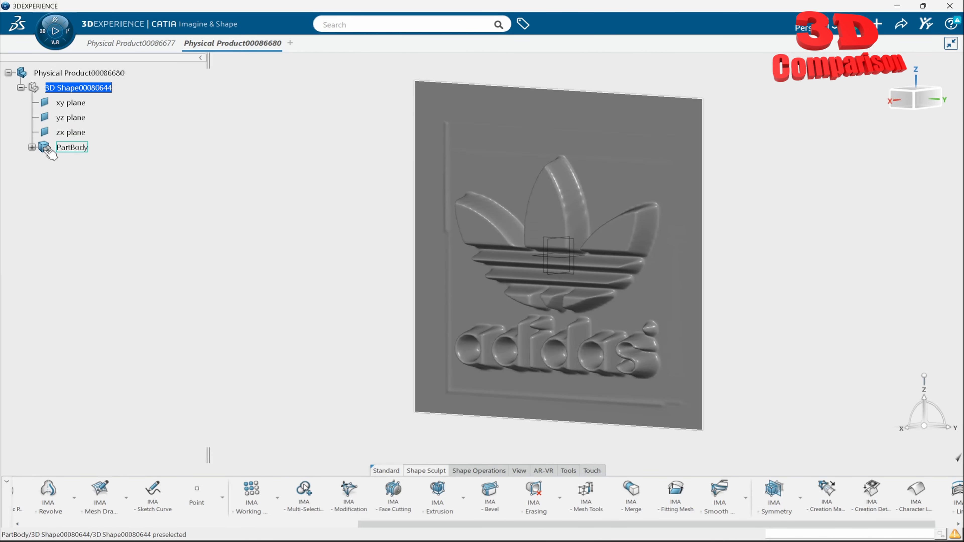
Expand PartBody and Subdivision Hybrid.1 in the tree and reopen Detail Mapping.1 for editing.
left_click(32, 147)
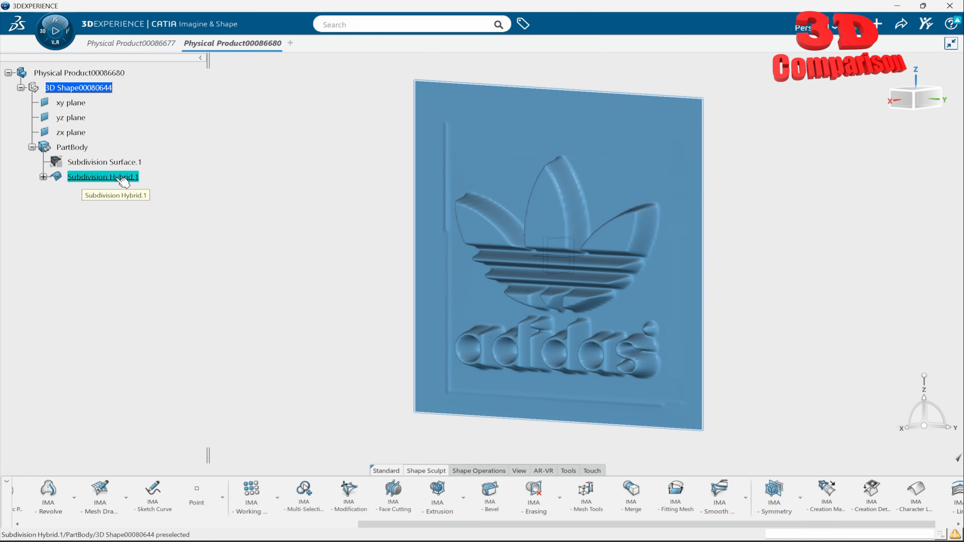
left_click(97, 179)
left_click(43, 177)
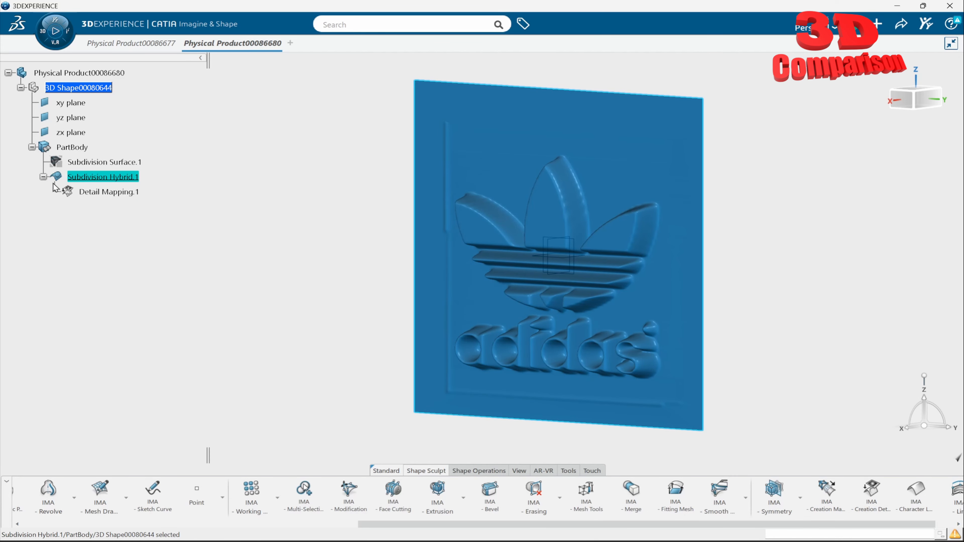
double_click(113, 193)
middle_click_drag(680, 303, 445, 303)
Rotate the logo's detail square to a diagonal orientation, then resize and recentre it on the surface.
mouse_move(417, 288)
left_mouse_down()
mouse_move(408, 268)
mouse_move(404, 283)
left_mouse_up()
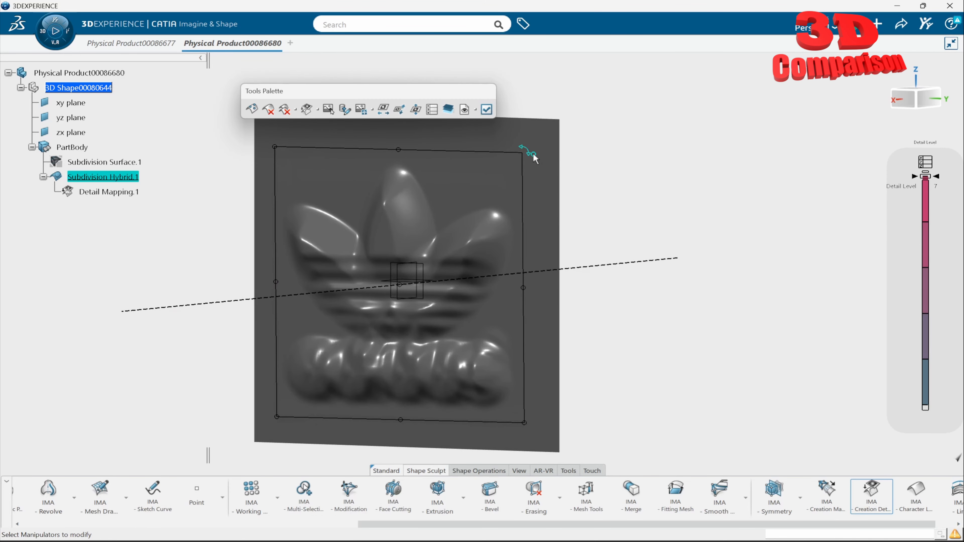
left_click_drag(534, 158, 486, 282)
left_click_drag(443, 235, 458, 275)
left_click_drag(403, 297, 367, 348)
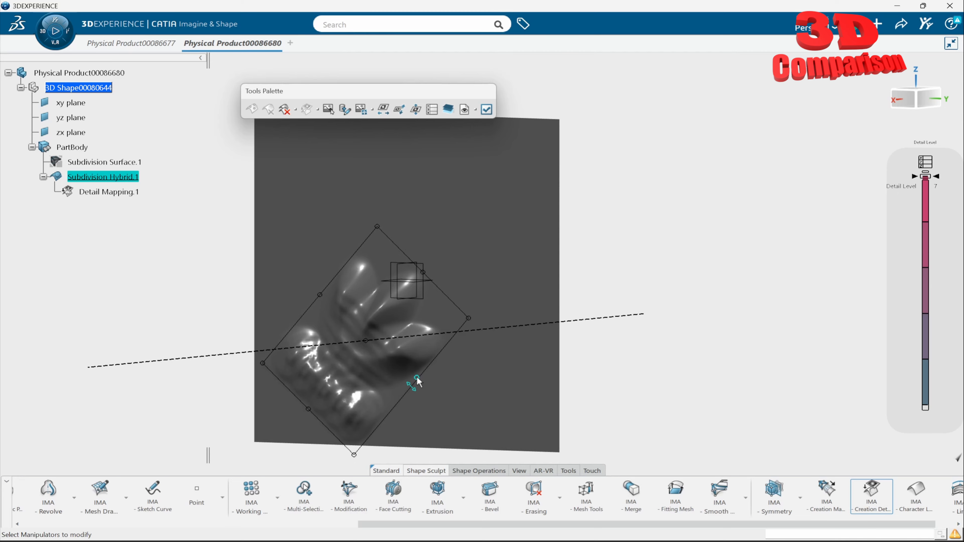
left_click_drag(416, 377, 444, 412)
left_click_drag(368, 346, 426, 274)
left_click_drag(478, 209, 510, 171)
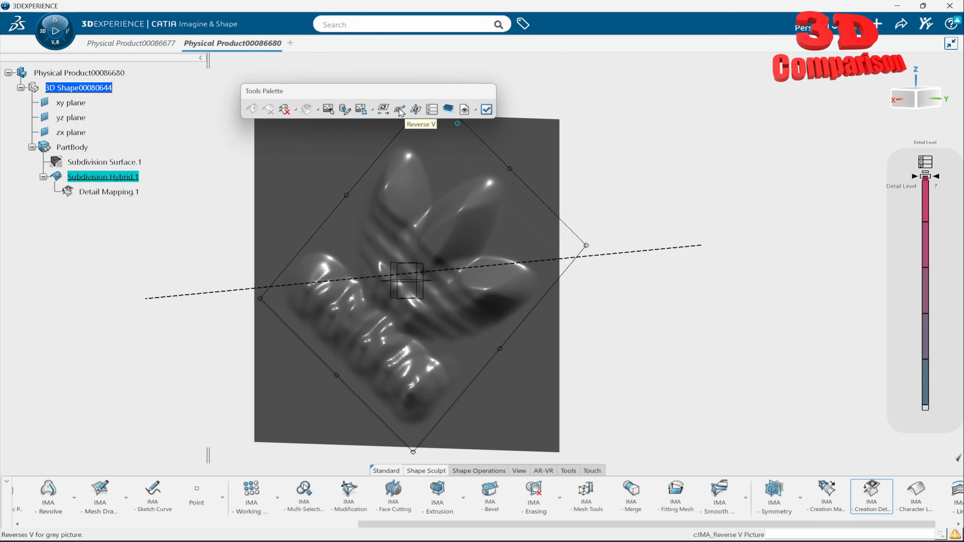
Reverse the logo picture in the U direction, then in the V direction, and inspect the relief.
left_click(380, 113)
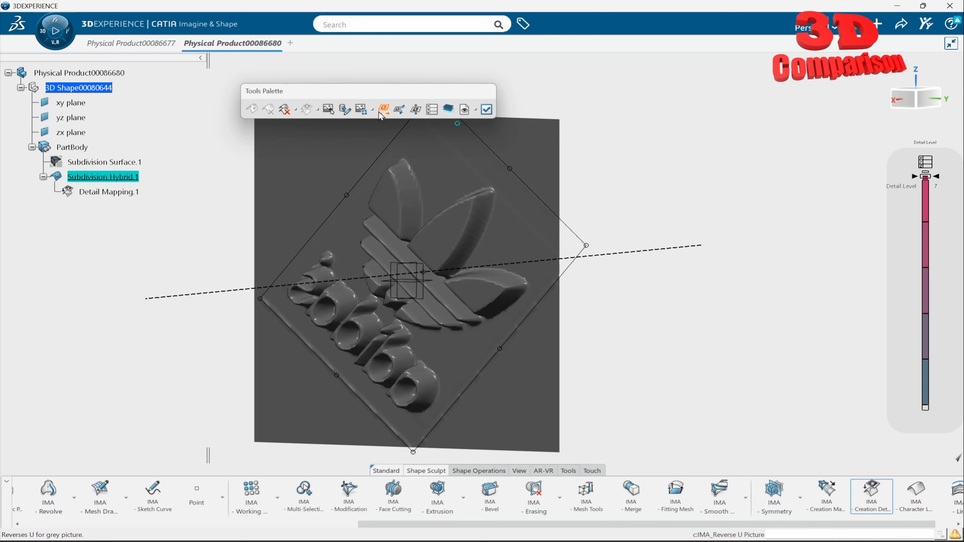
left_click(382, 113)
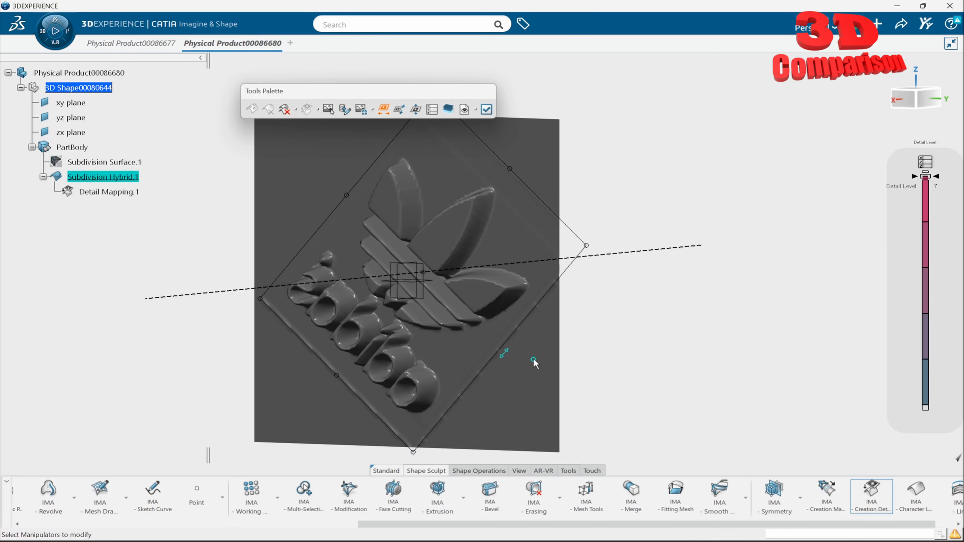
middle_click_drag(533, 358, 491, 286)
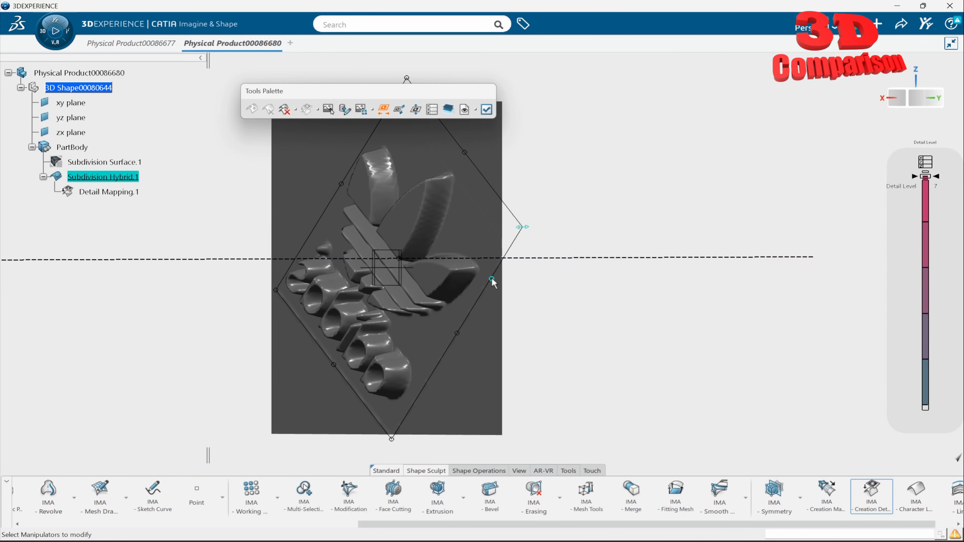
left_click(401, 110)
middle_click_drag(371, 312, 357, 350)
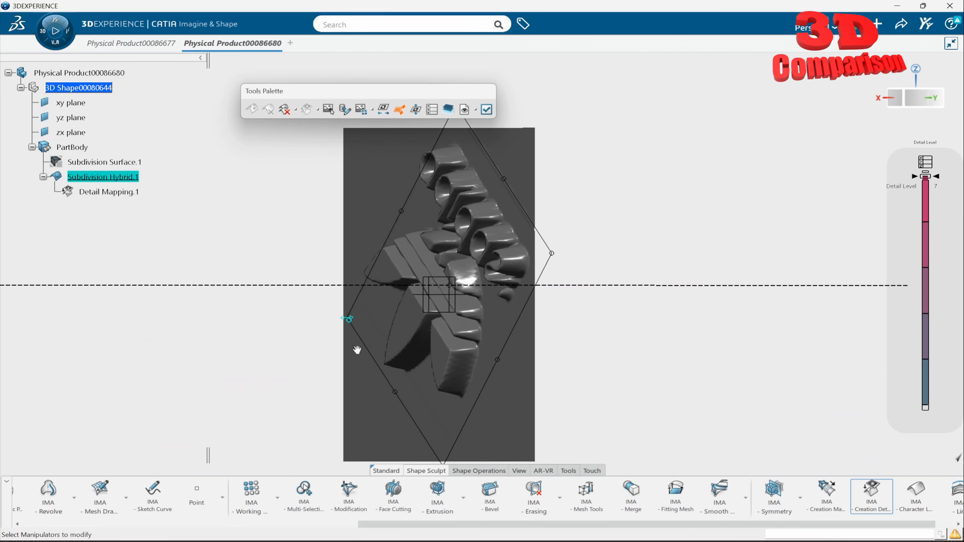
Toggle the Z reversal of the logo detail between engraved and raised, ending with the raised relief.
left_click(419, 113)
left_click(416, 110)
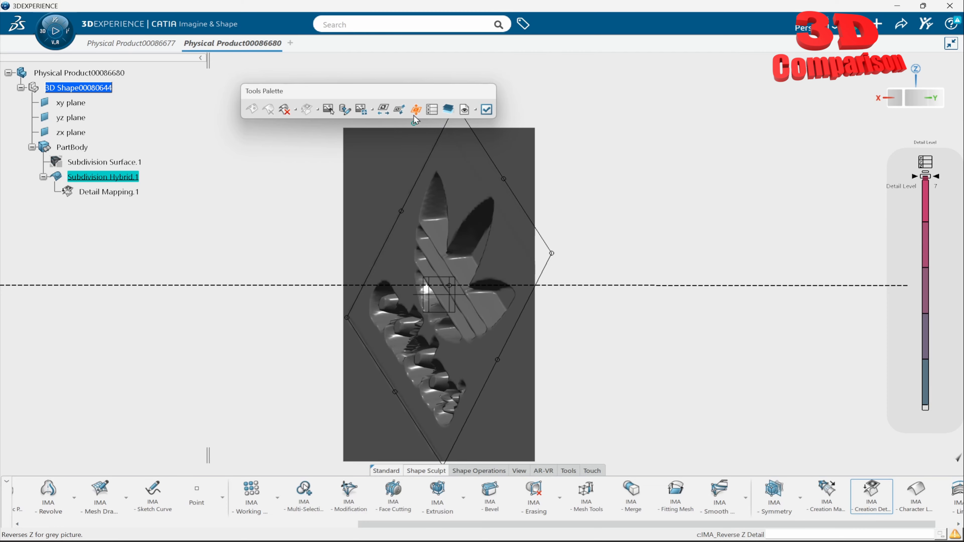
left_click(413, 114)
left_click(414, 114)
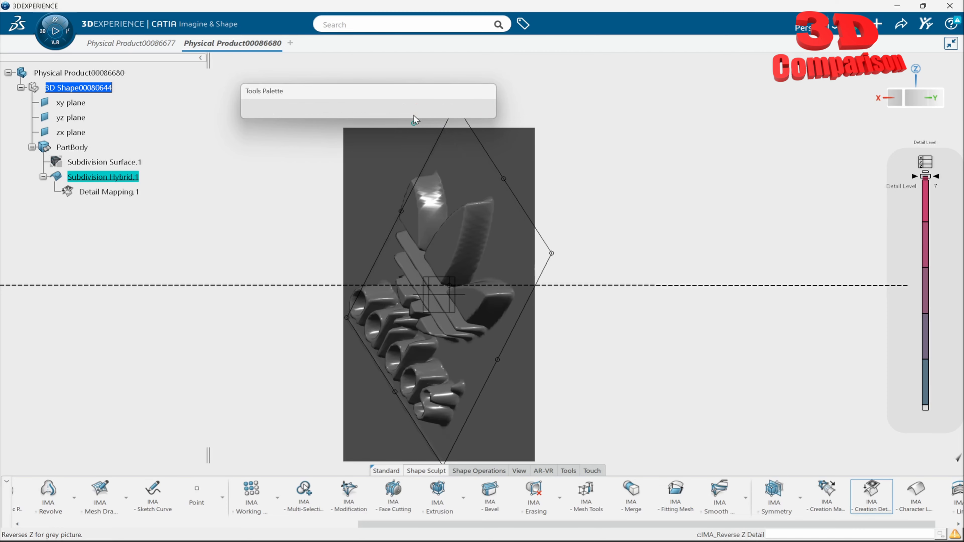
left_click(413, 113)
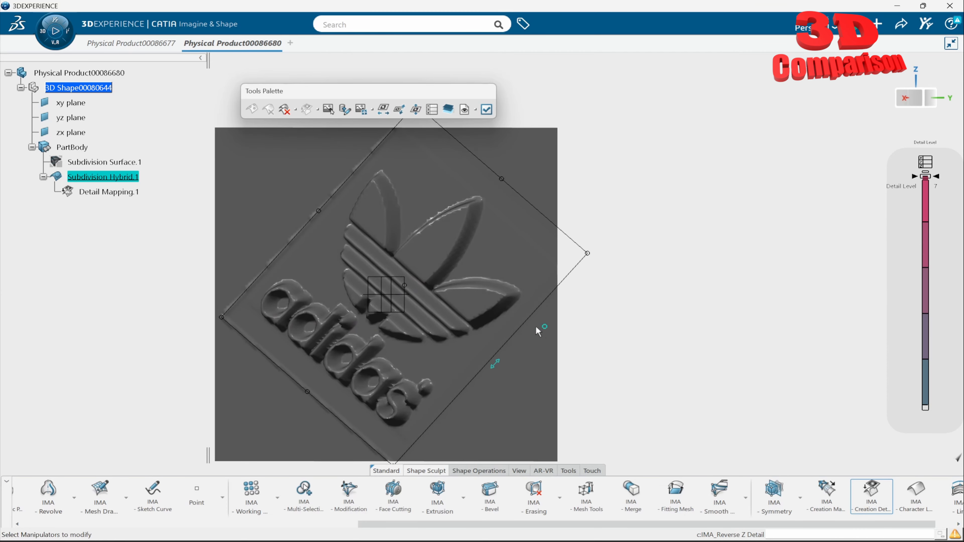
left_click(416, 111)
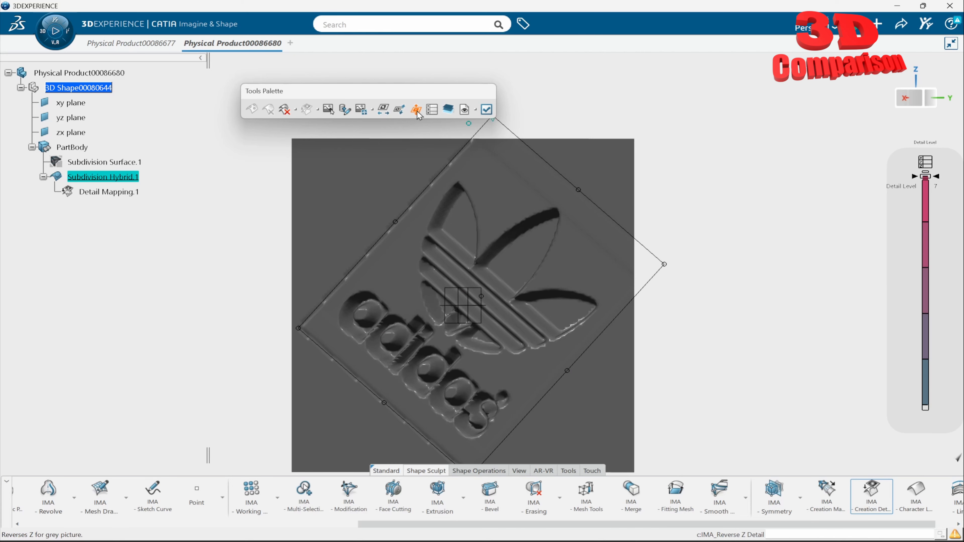
left_click(416, 111)
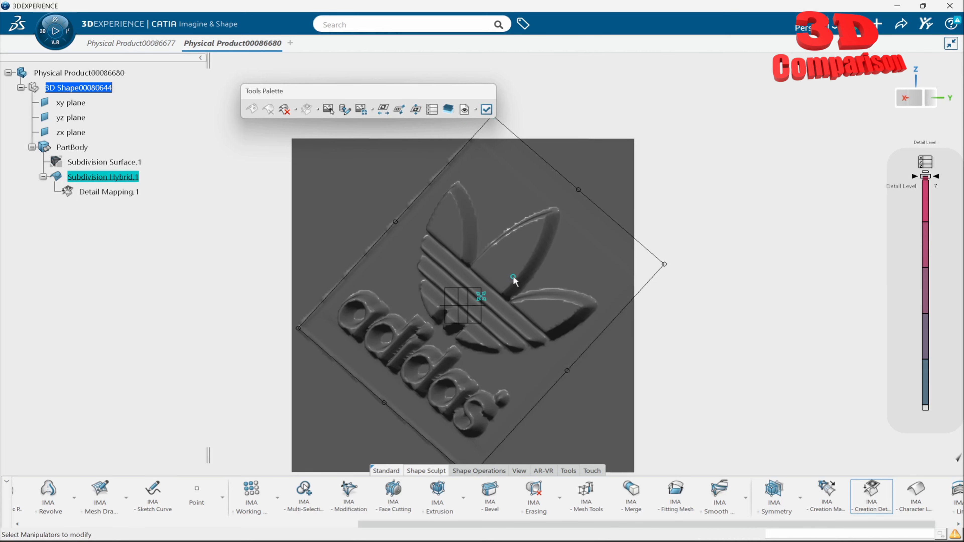
Set the logo detail's amplitude to 2 and inspect the flattened relief.
left_click(432, 109)
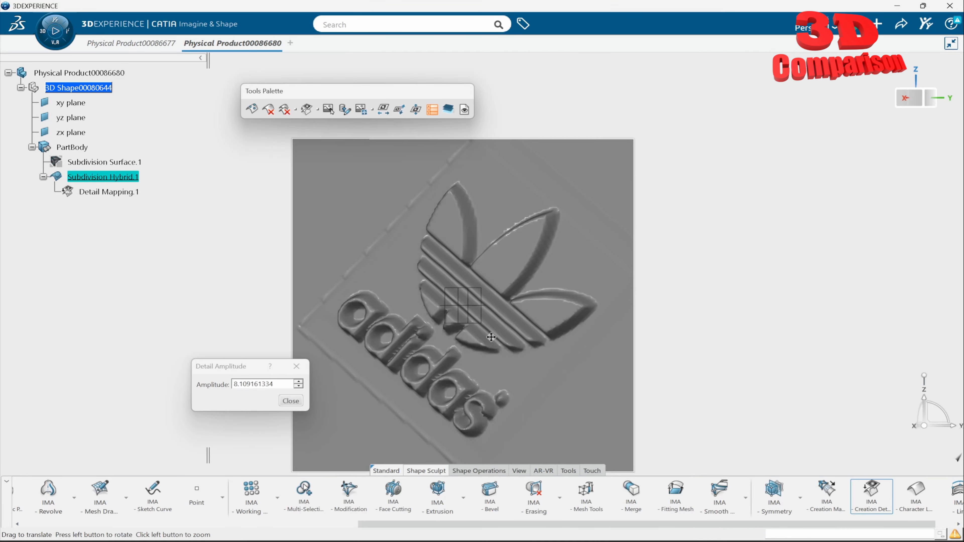
middle_click_drag(509, 258, 547, 264)
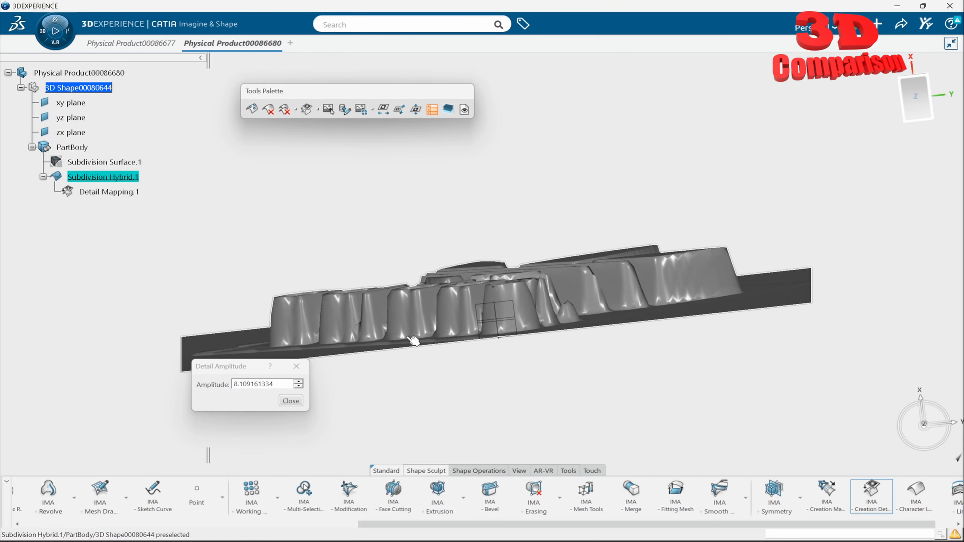
double_click(287, 383)
type("2")
key("Return")
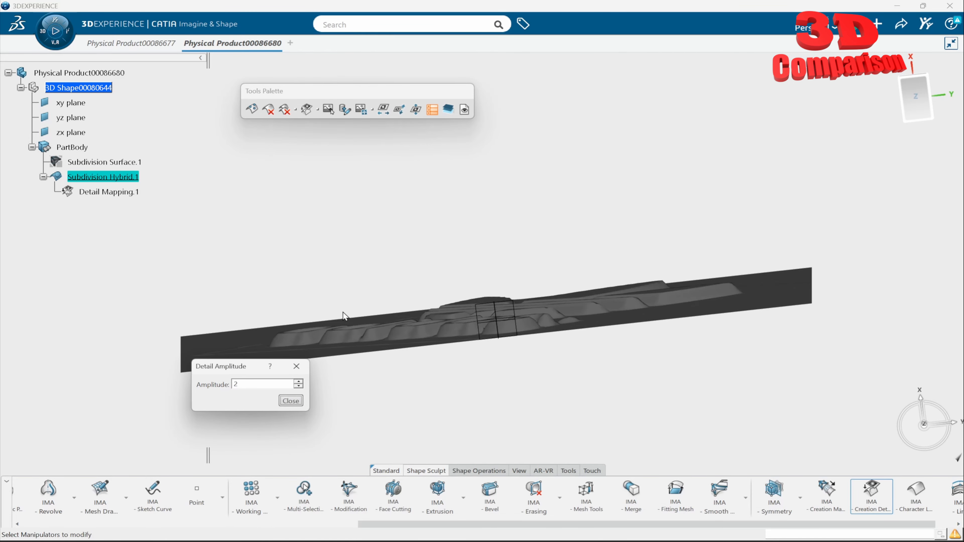
middle_click_drag(343, 315, 454, 441)
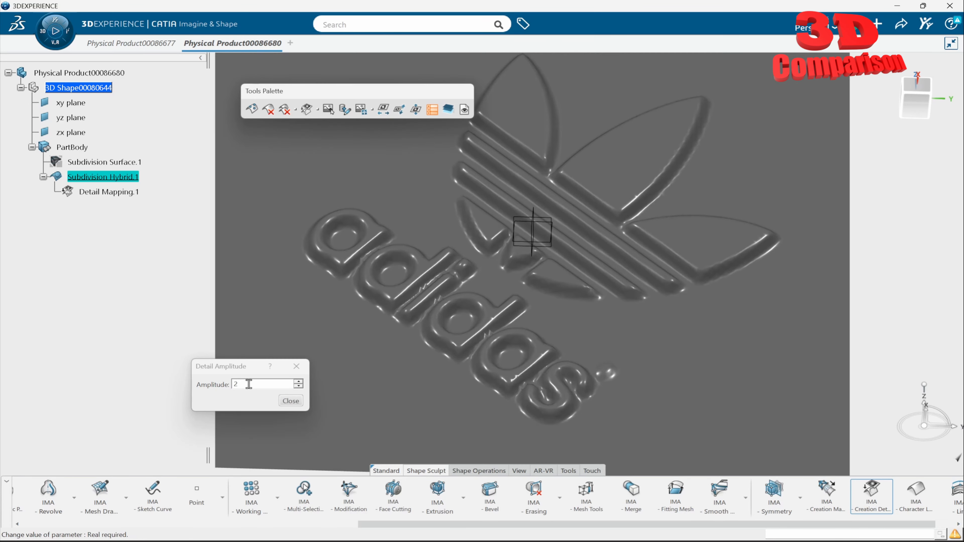
Set the logo detail's amplitude to 111.
double_click(248, 383)
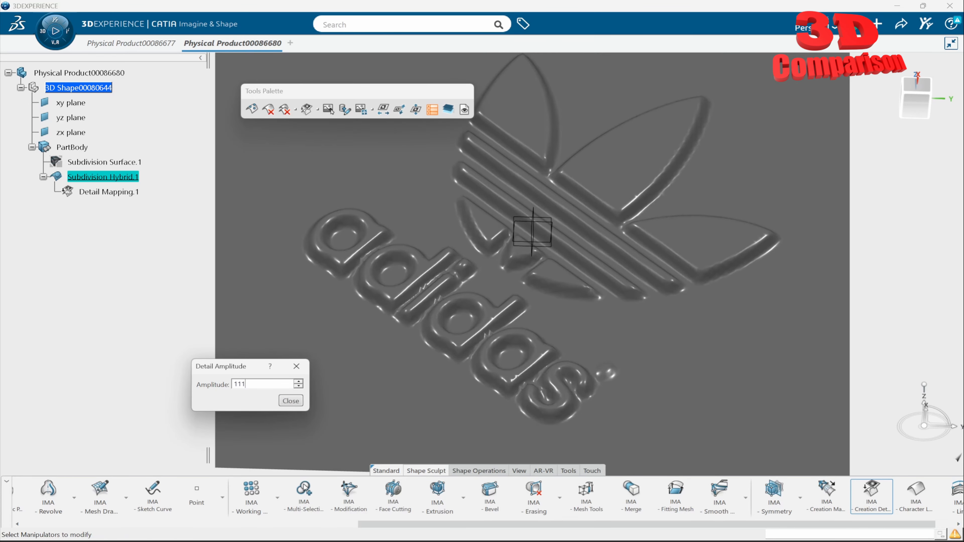
key("Return")
middle_click_drag(445, 308, 505, 266)
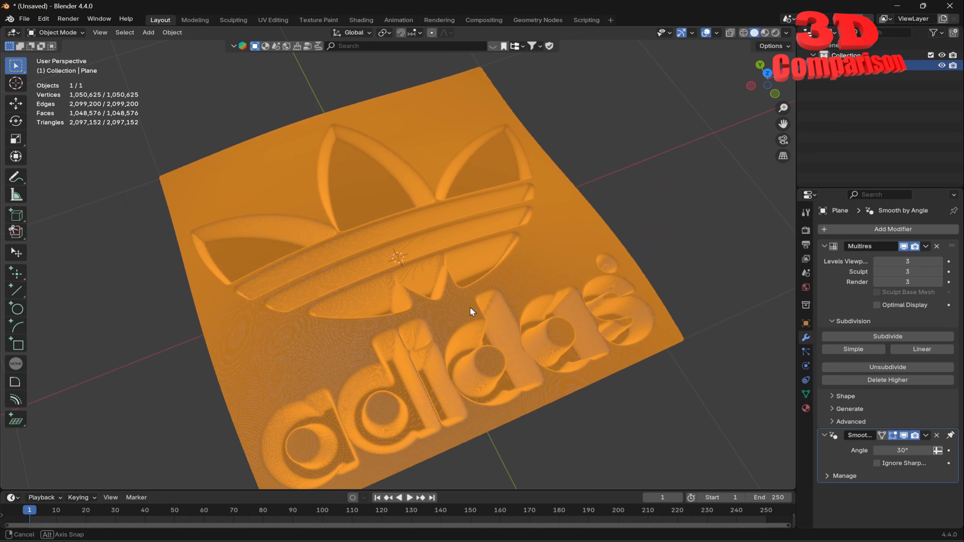
Switch to Blender and deselect the embossed plane.
left_click(644, 224)
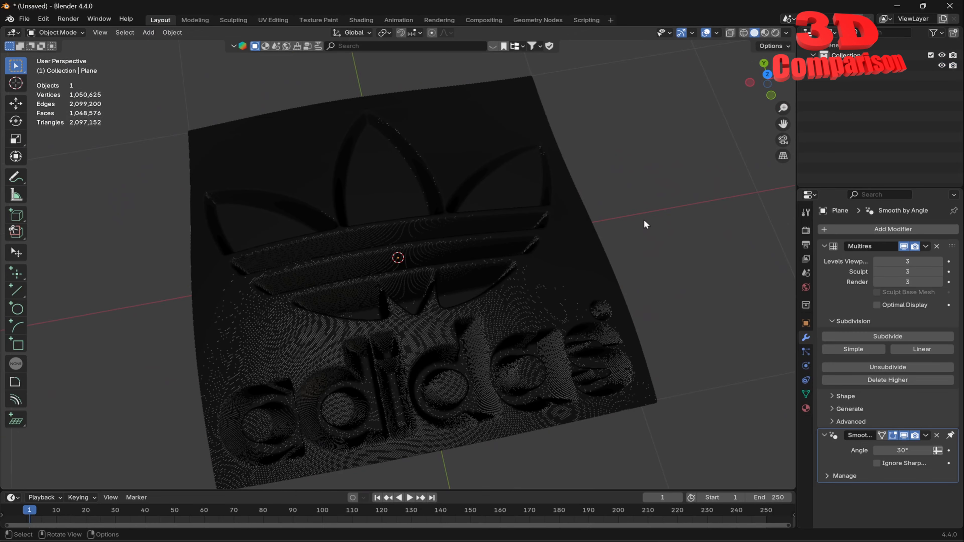
Turn off the wireframe overlay and examine the embossed plane's relief from the side.
left_click(716, 33)
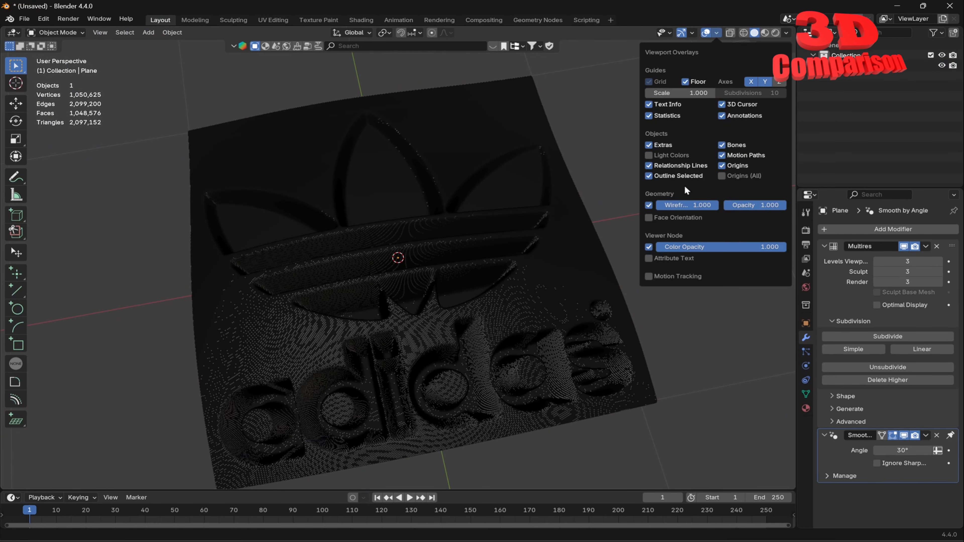
left_click(649, 206)
middle_click_drag(619, 196, 559, 263)
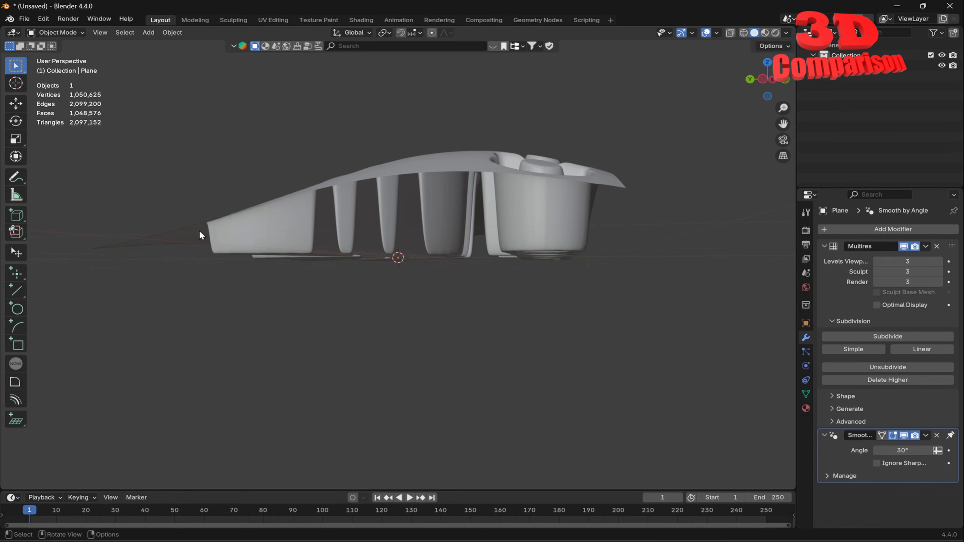
middle_click_drag(201, 235, 539, 245)
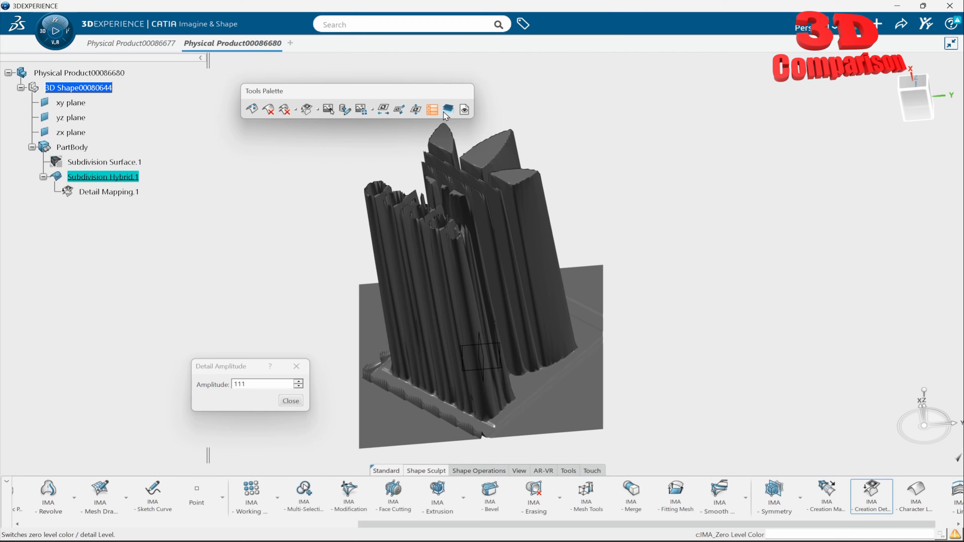
Switch to CATIA Imagine & Shape and set the logo detail's amplitude to 11.
left_click(252, 384)
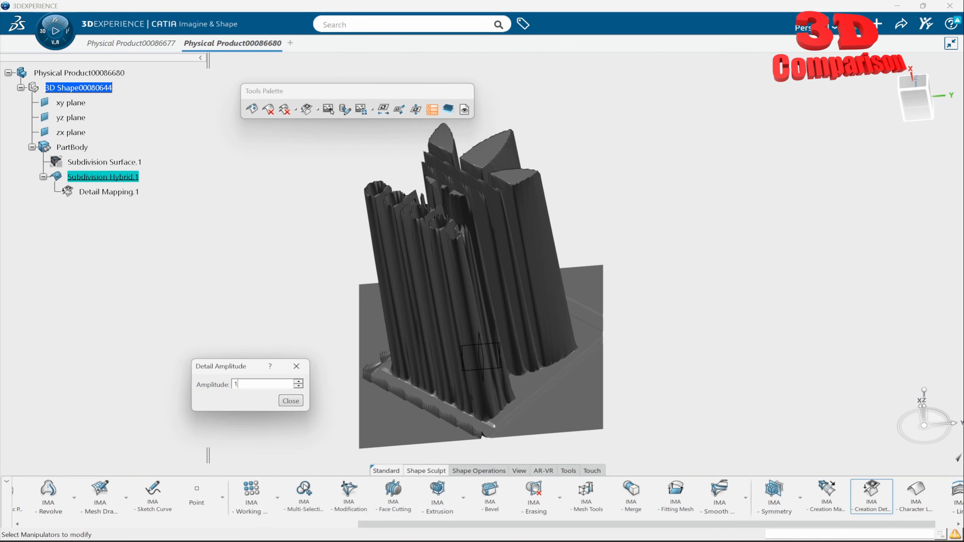
key("Tab")
mouse_move(484, 322)
middle_mouse_down()
mouse_move(558, 312)
mouse_move(560, 280)
middle_mouse_up()
mouse_move(561, 281)
middle_mouse_down()
mouse_move(507, 216)
mouse_move(478, 205)
middle_mouse_up()
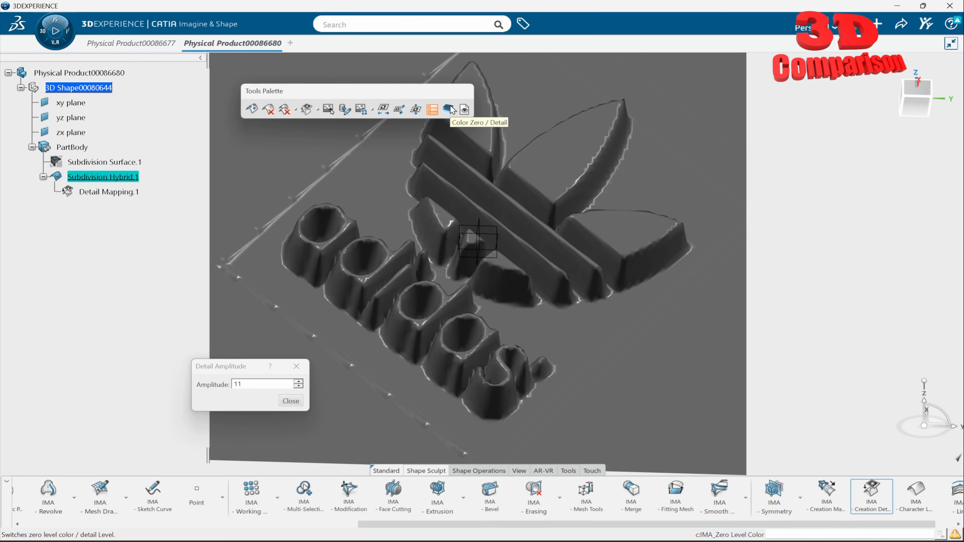
Set the logo detail's zero level color to 0 and inspect the relief's orientation.
left_click(451, 109)
middle_click_drag(469, 222, 458, 277)
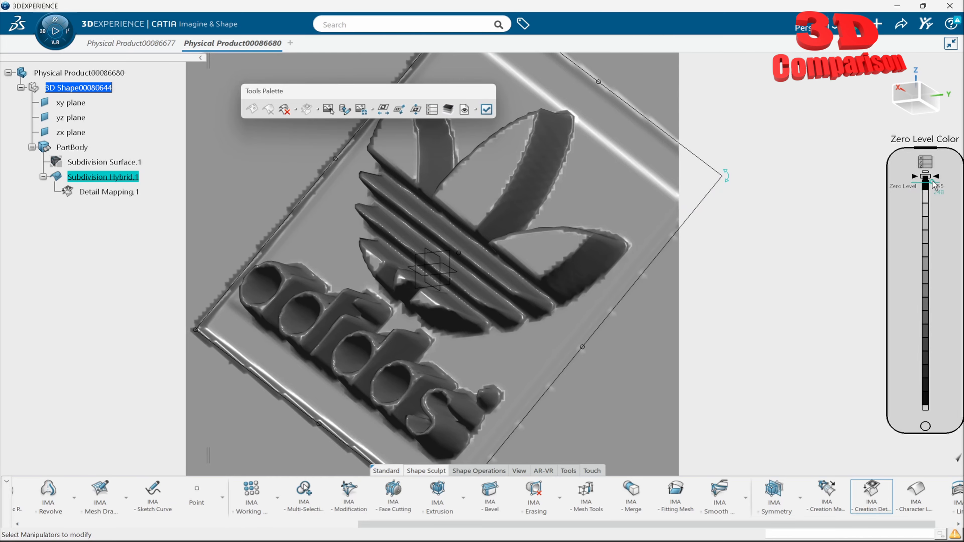
left_click_drag(934, 185, 929, 406)
middle_click_drag(722, 284, 493, 387)
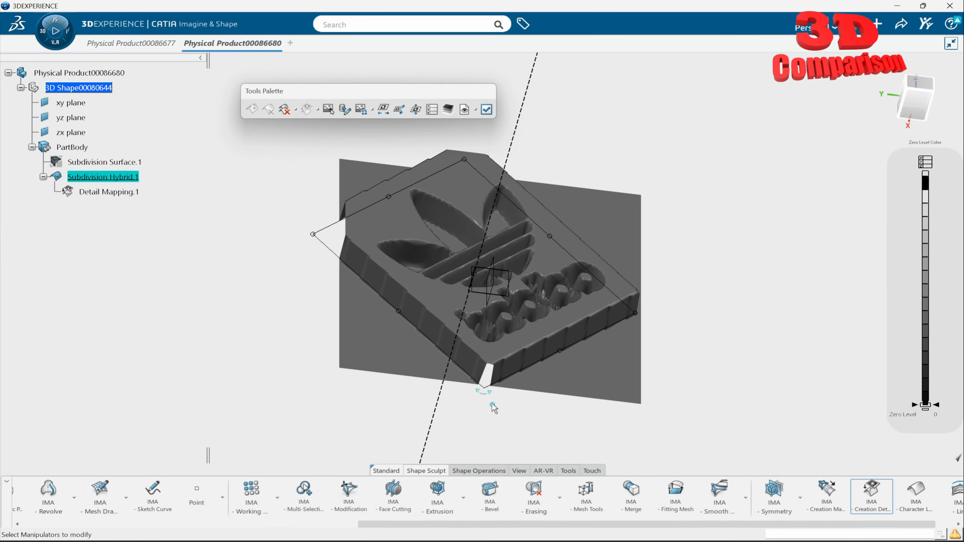
Shrink the logo's mapping frame to fit within the surface and inspect the relief from the side and front.
left_click_drag(485, 391, 483, 384)
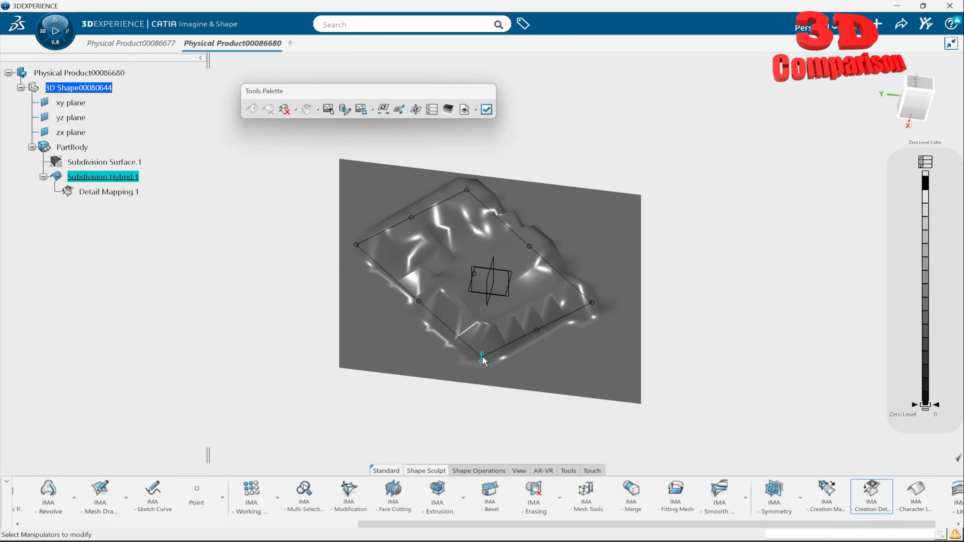
middle_click_drag(482, 359, 607, 337)
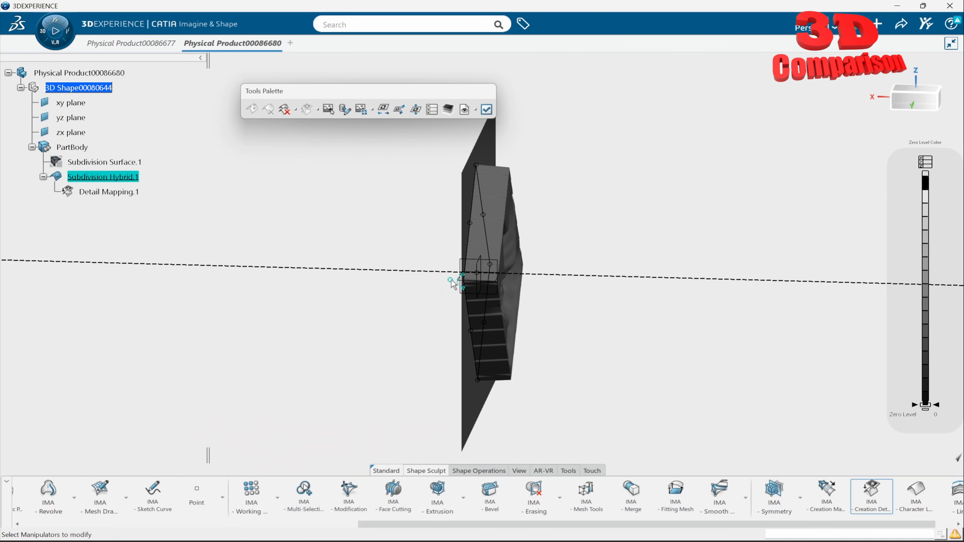
middle_click_drag(496, 290, 640, 261)
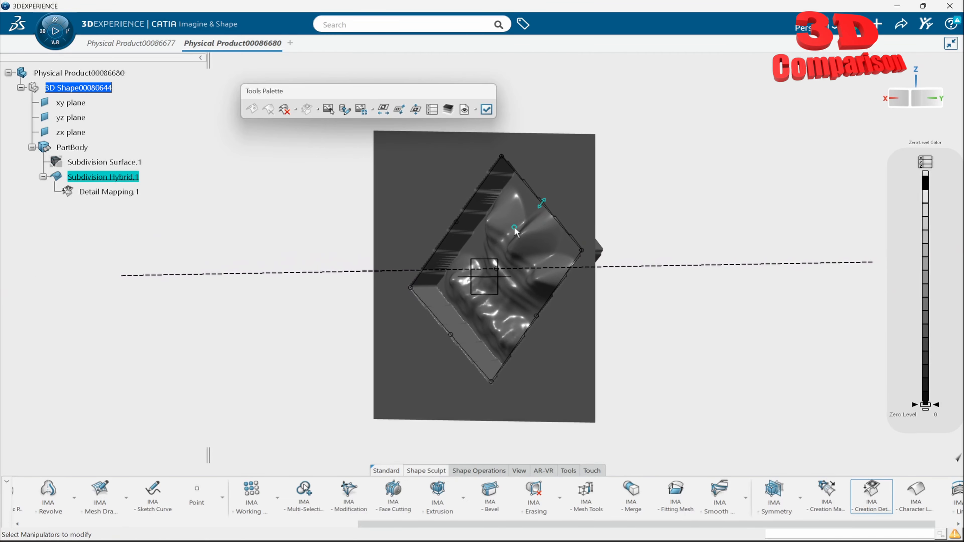
middle_click_drag(633, 309, 413, 291)
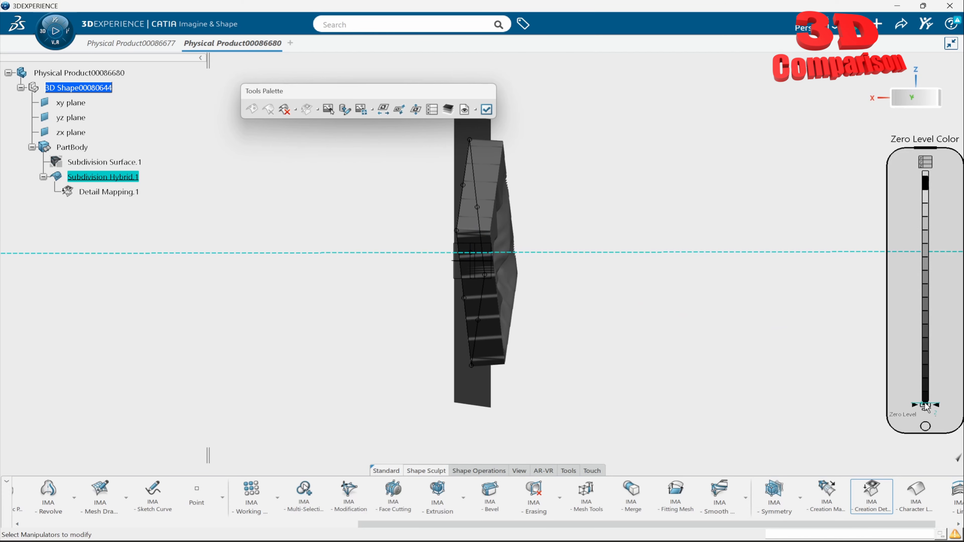
Set the logo detail's zero level color to 255.
left_click_drag(926, 405, 937, 171)
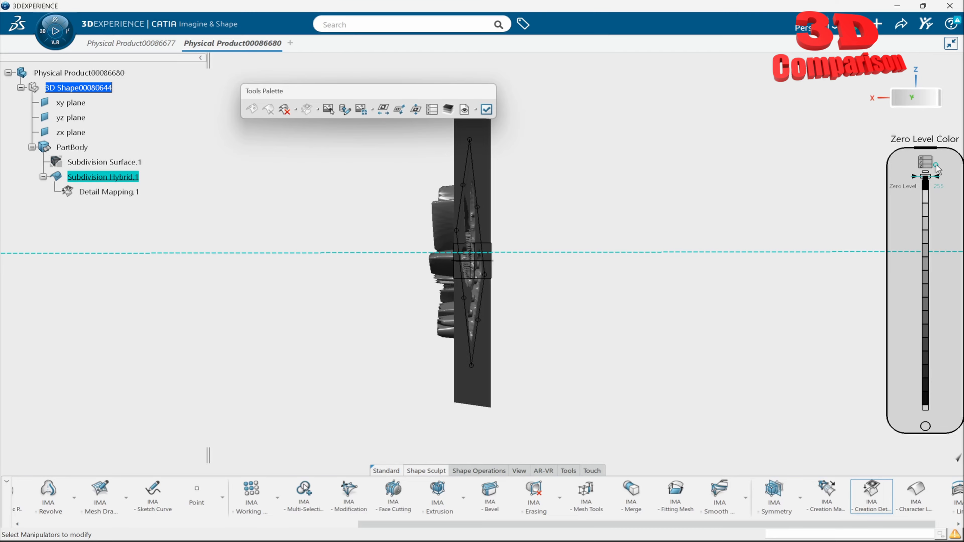
middle_click_drag(574, 233, 590, 253)
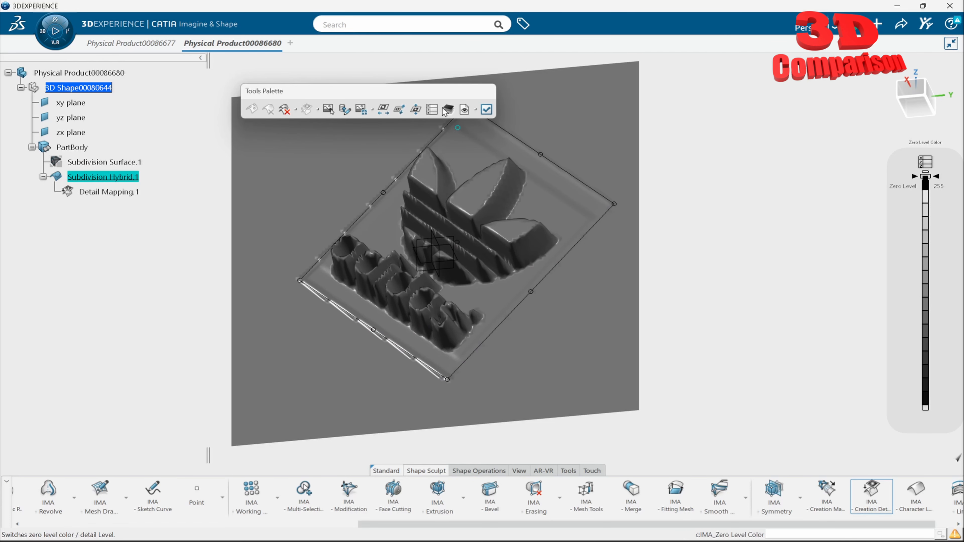
Check the adidas logo in the drawing view, finish editing the detail and inspect the relief.
left_click(464, 110)
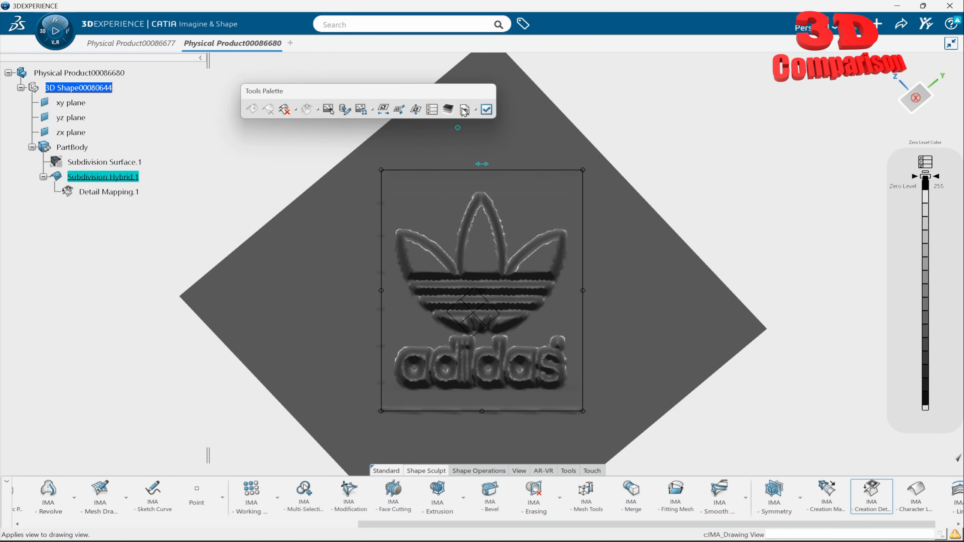
mouse_move(676, 241)
middle_mouse_down()
mouse_move(632, 255)
mouse_move(633, 269)
middle_mouse_up()
left_click(467, 112)
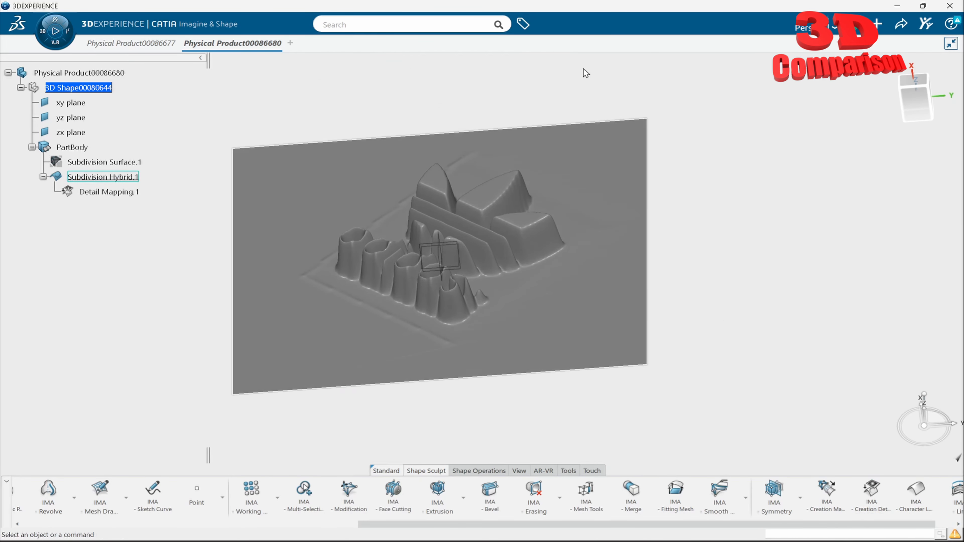
middle_click_drag(557, 201, 542, 290)
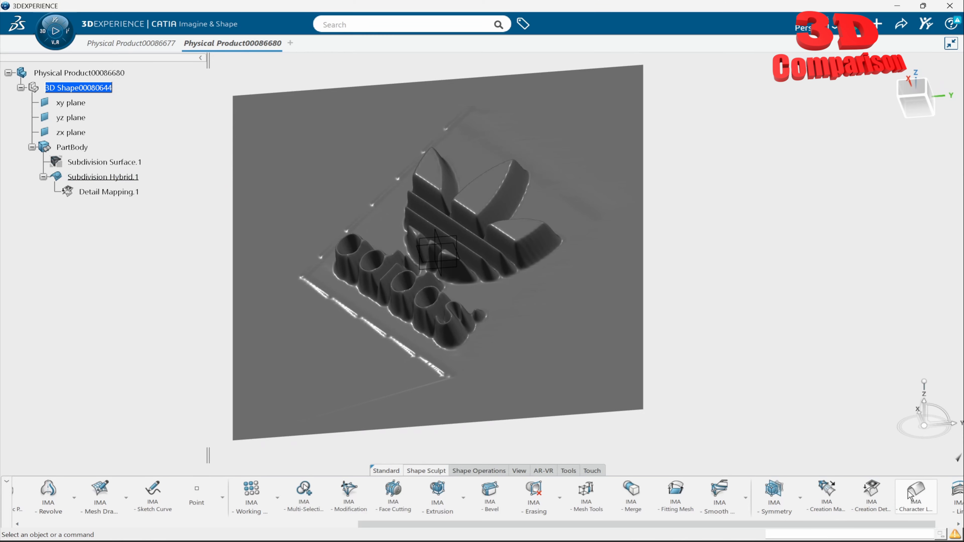
Start a second detail on the embossed surface using the image Logo_PNG, allowing its compression to 200 * 200.
left_click(872, 493)
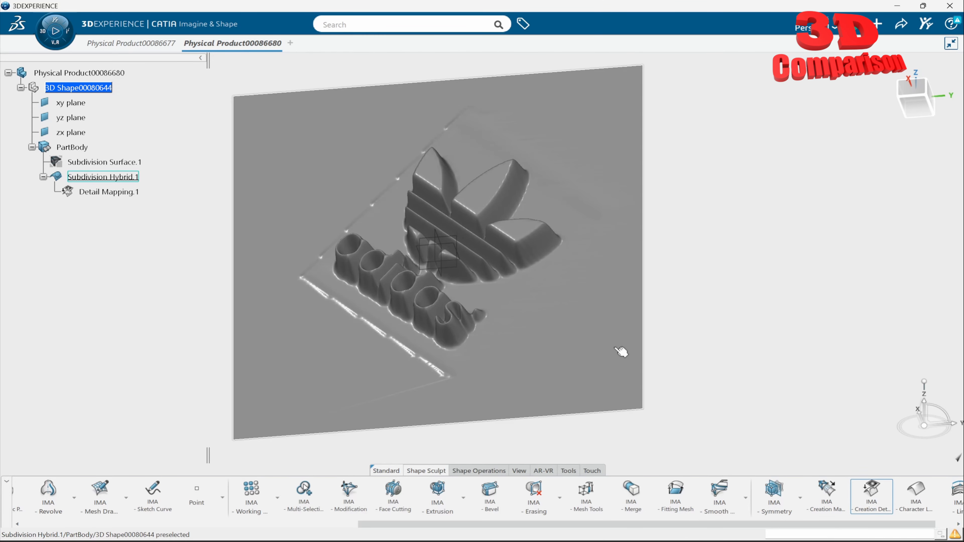
left_click(577, 344)
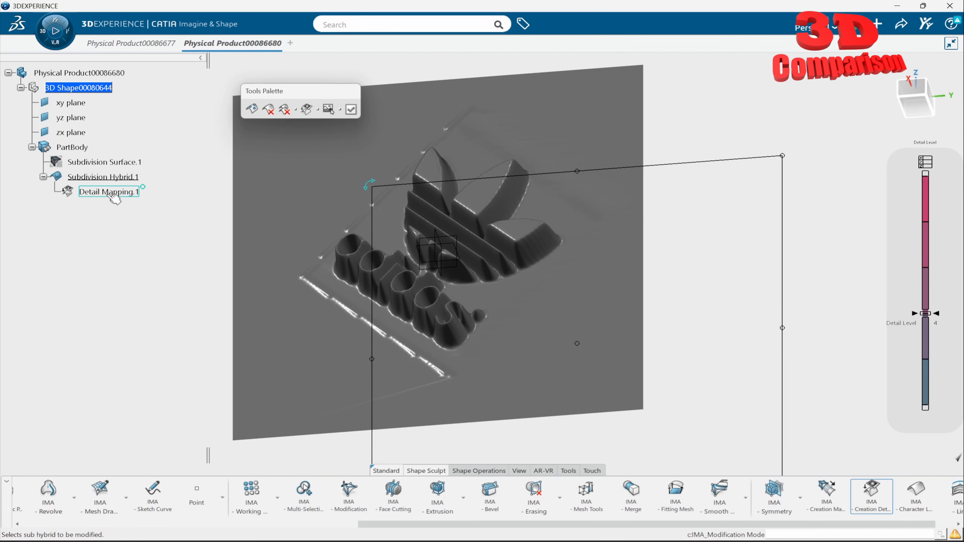
left_click(329, 110)
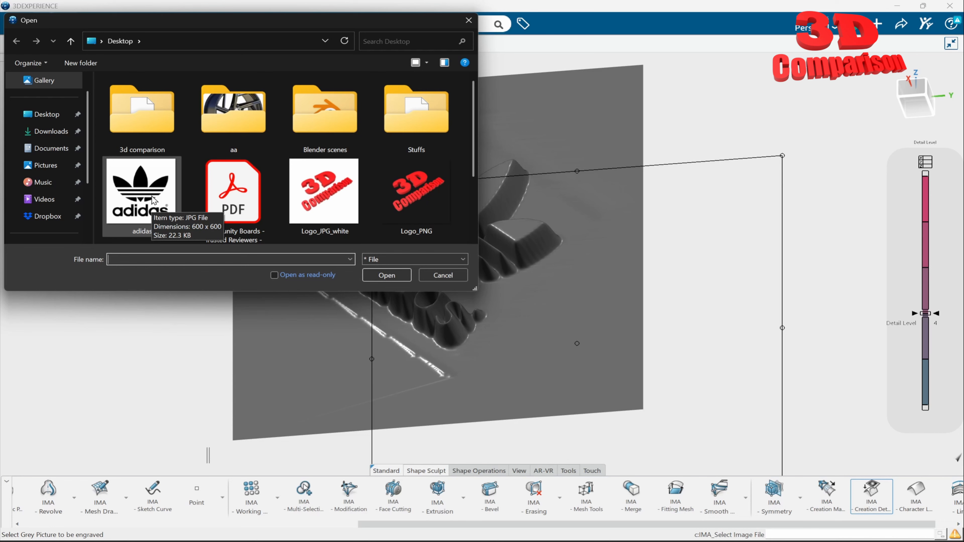
double_click(417, 190)
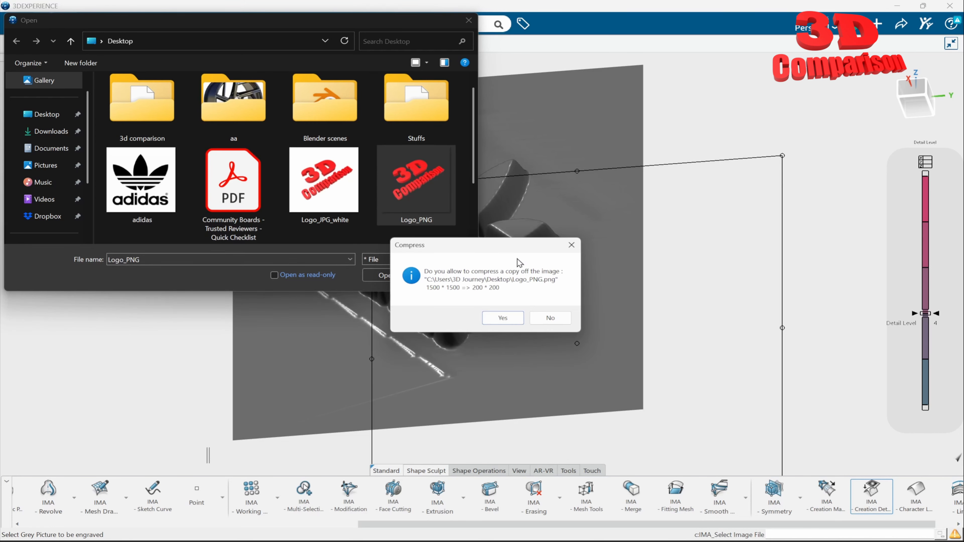
left_click(502, 319)
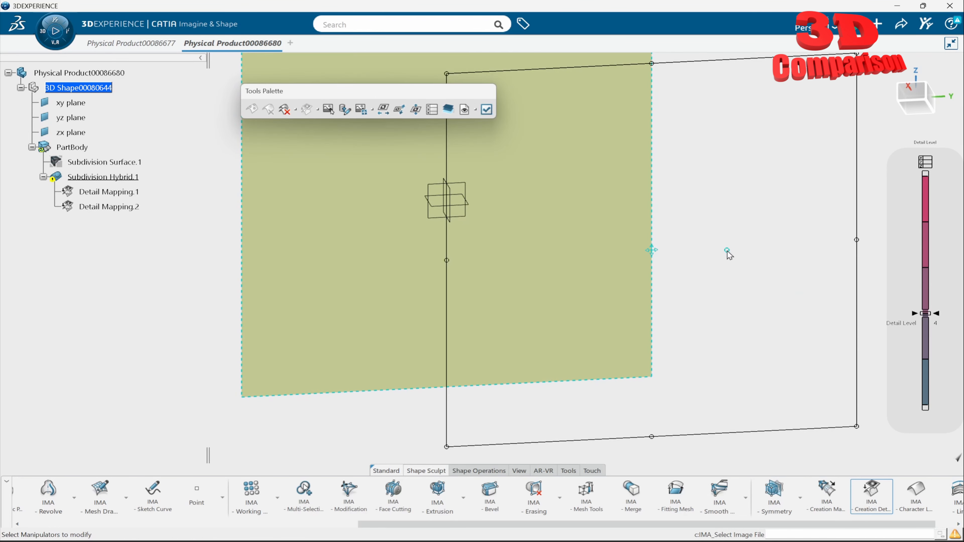
Centre the second logo's mapping frame on the surface and set the detail level to 6.
left_click_drag(650, 256, 442, 224)
middle_click_drag(511, 221, 515, 303)
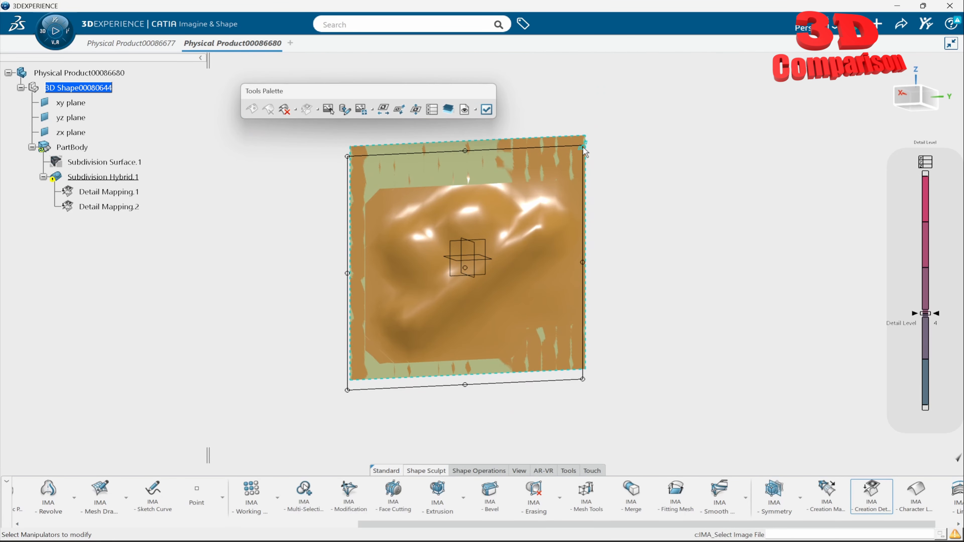
left_click_drag(925, 313, 925, 222)
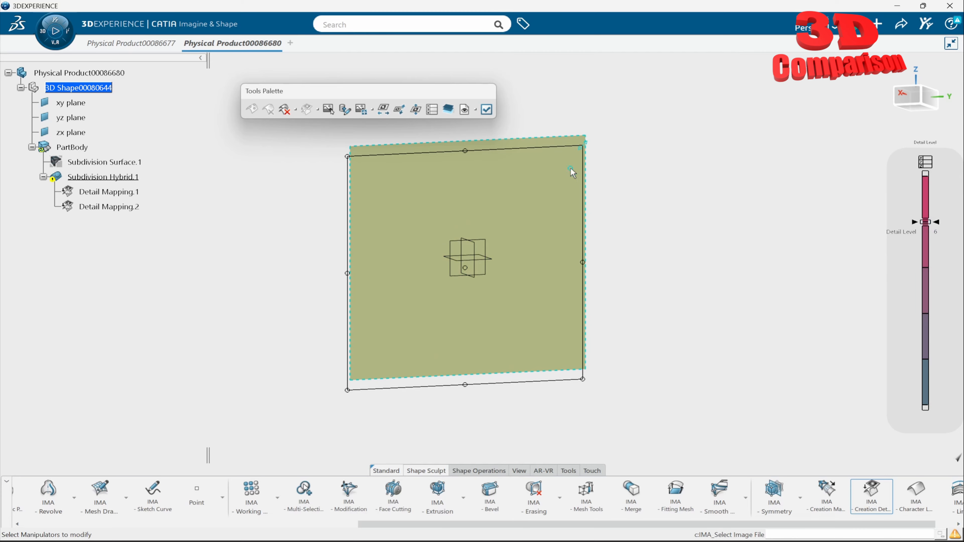
Shrink the second logo's mapping frame, set the detail level to 7 and move the frame away from the surface's centre.
left_click_drag(583, 149, 540, 189)
left_click(932, 200)
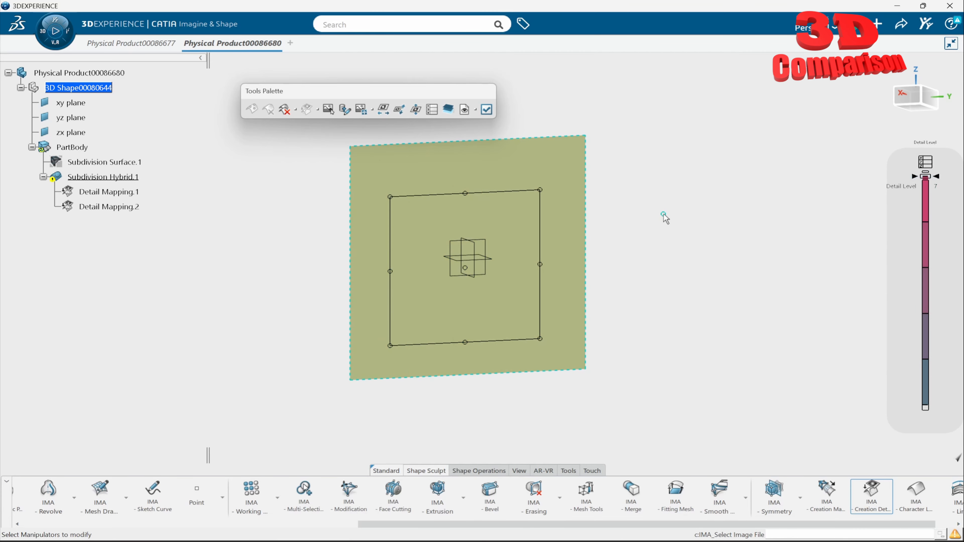
left_click(670, 218)
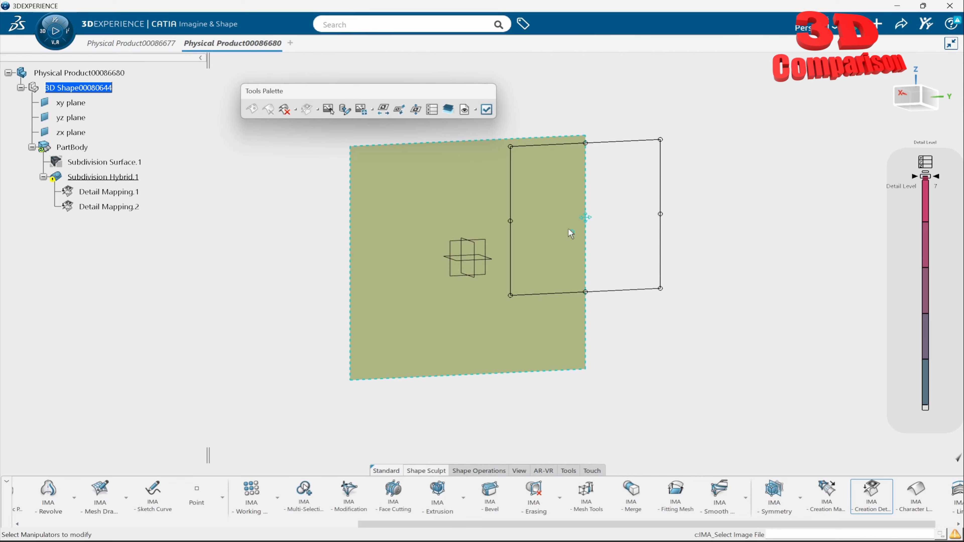
left_click(518, 318)
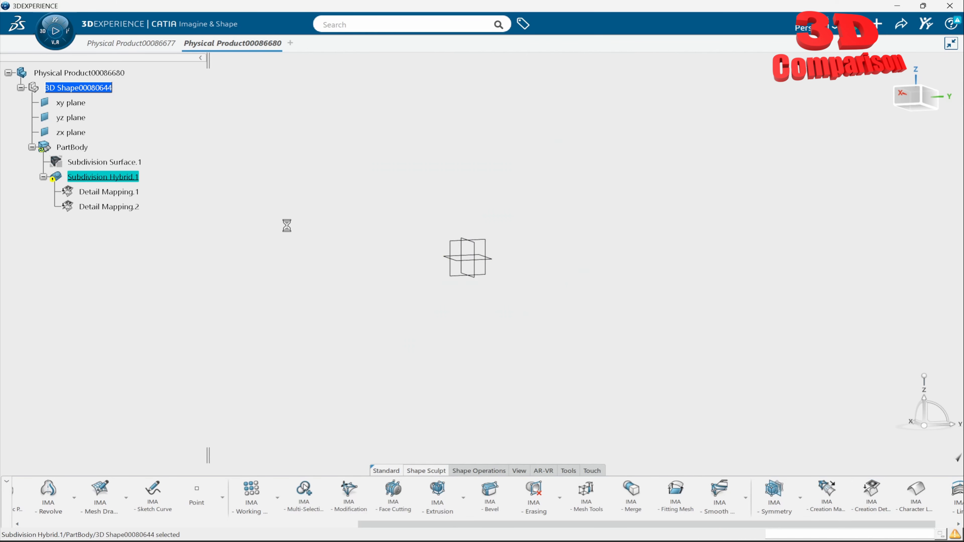
Run a local update on Subdivision Hybrid.1 and delete the adidas logo's Detail Mapping.1.
right_click(90, 179)
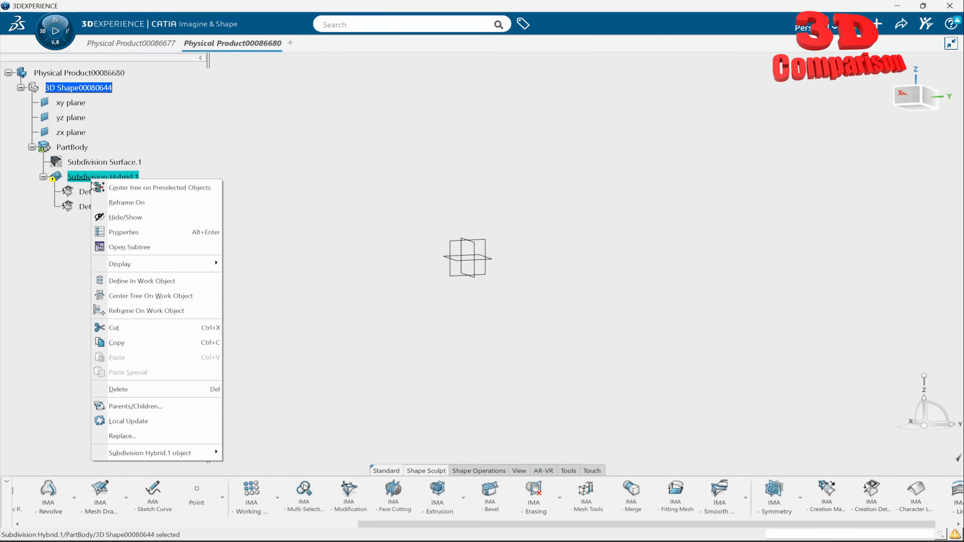
left_click(167, 420)
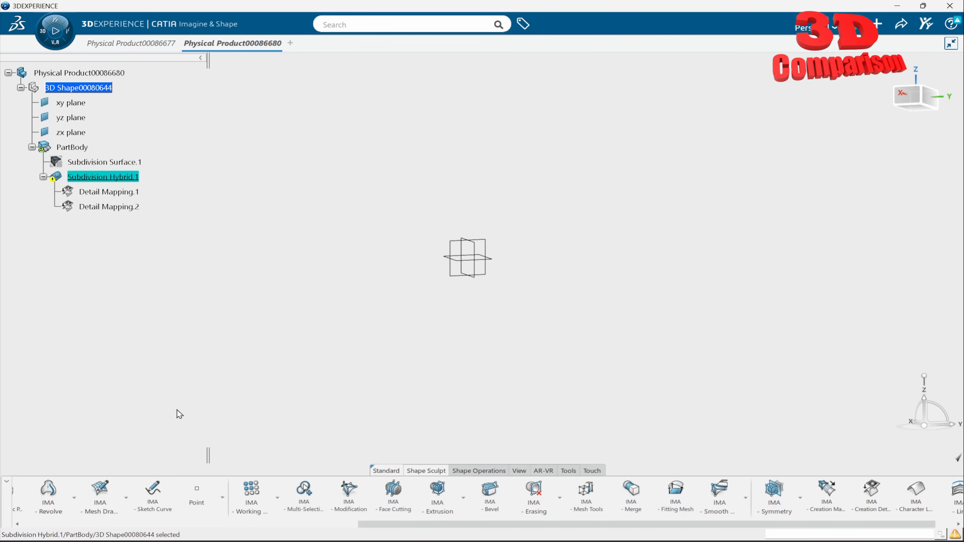
left_click(107, 191)
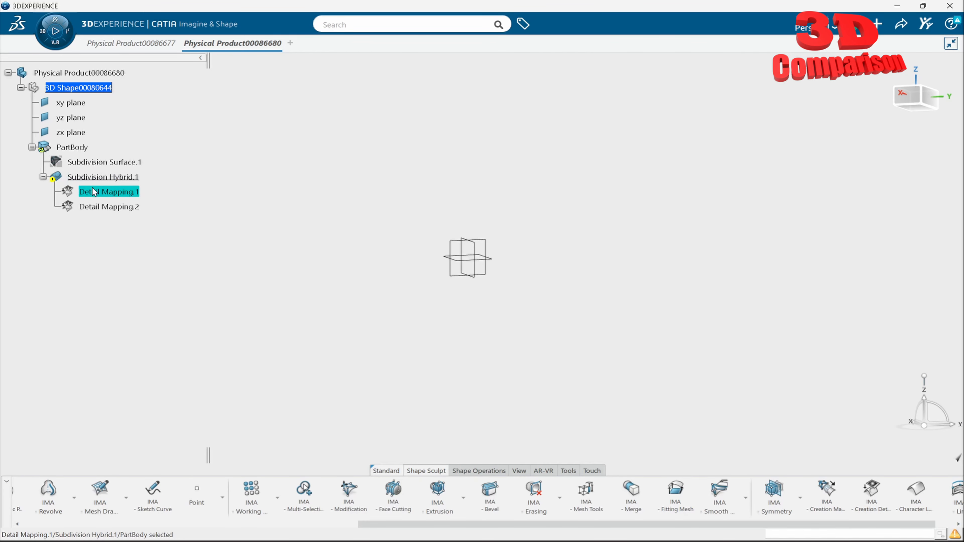
right_click(106, 192)
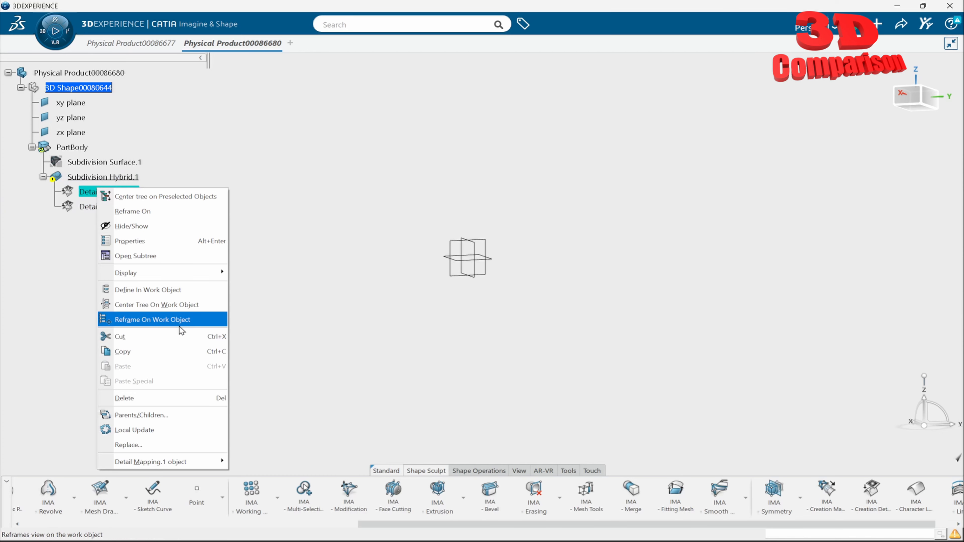
mouse_move(182, 461)
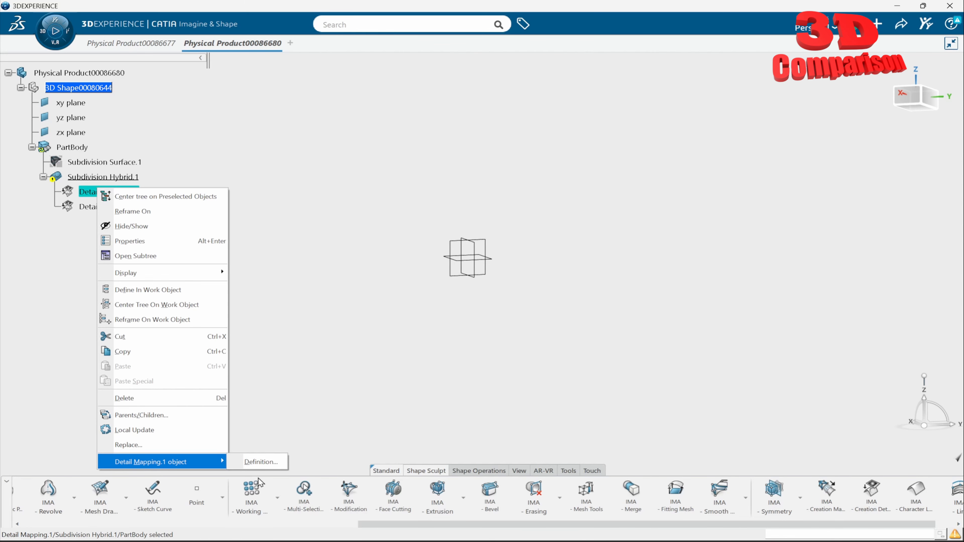
left_click(338, 338)
key("Delete")
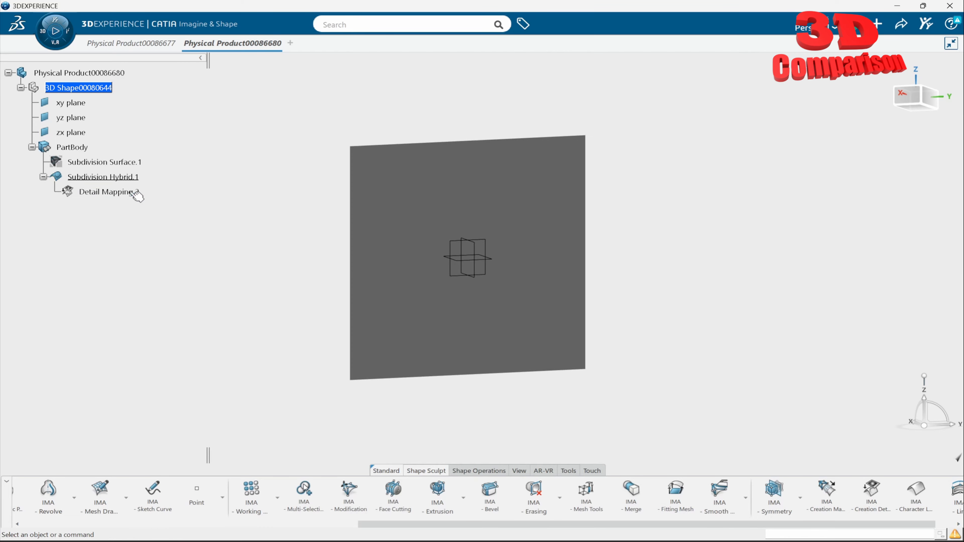
Open the remaining Detail Mapping.2 for editing.
middle_click_drag(285, 264, 225, 276)
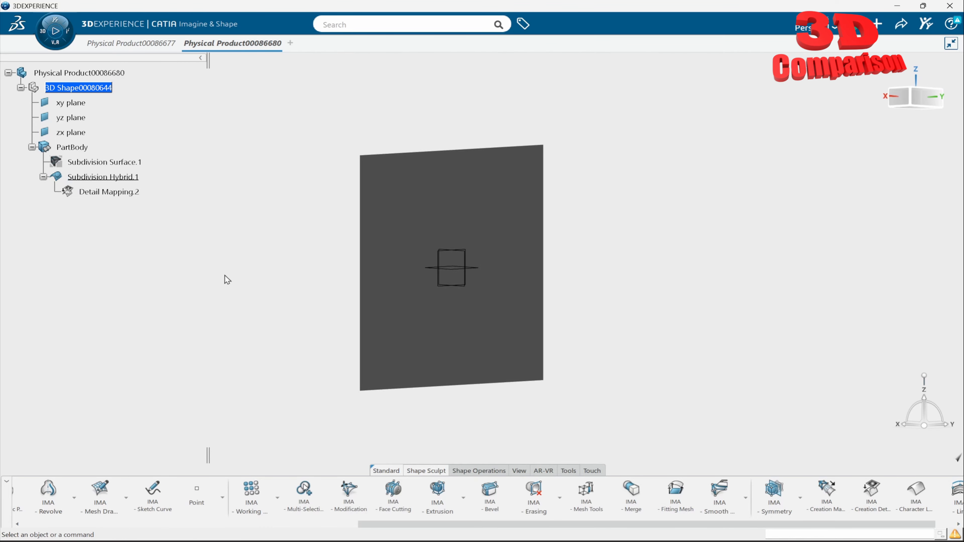
double_click(129, 192)
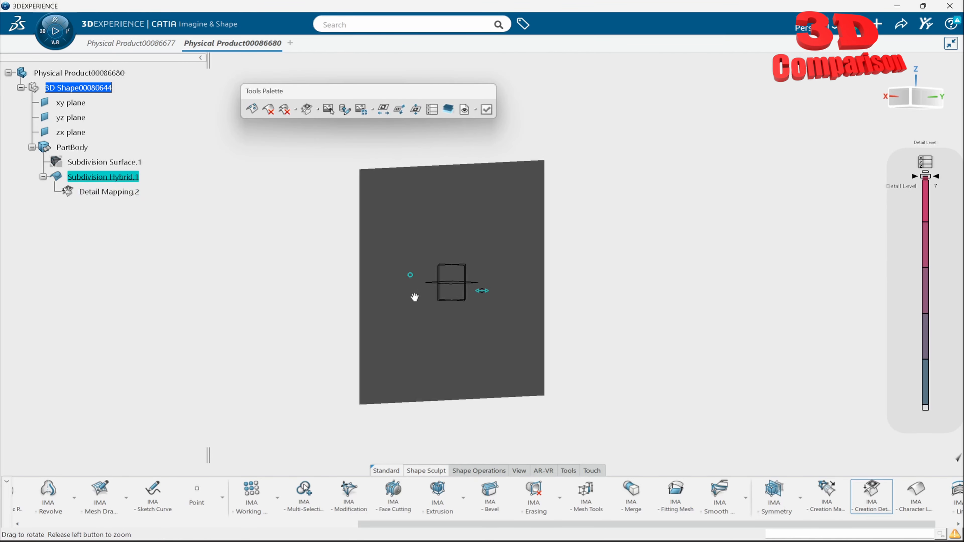